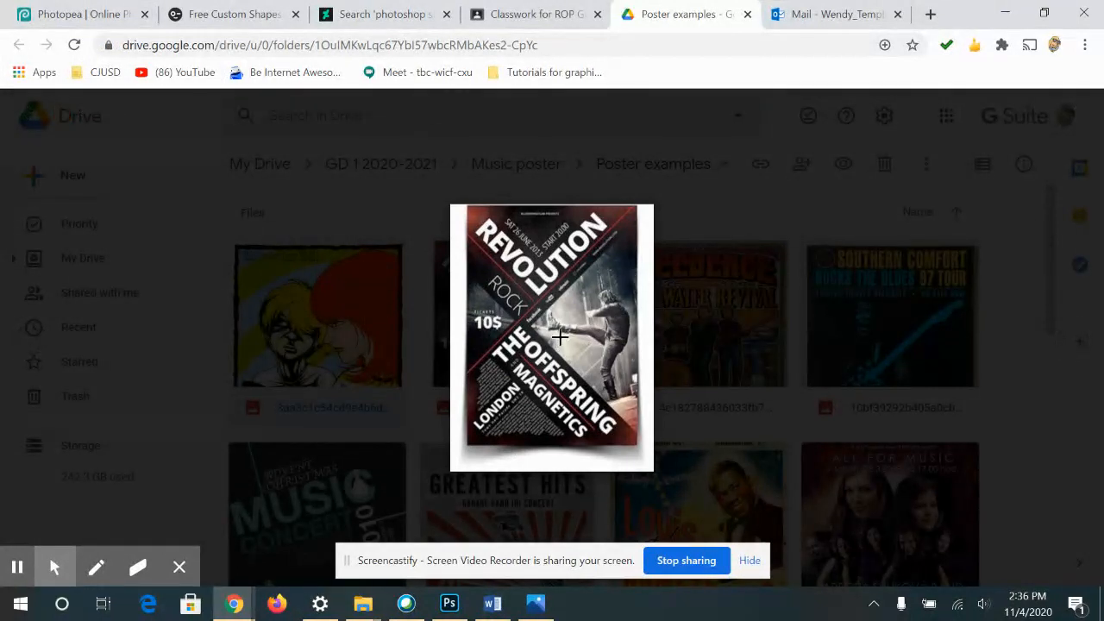
- Switch to Photopea and hide the red grunge background, Shape 1 and Shape 2 layers
left_click(69, 15)
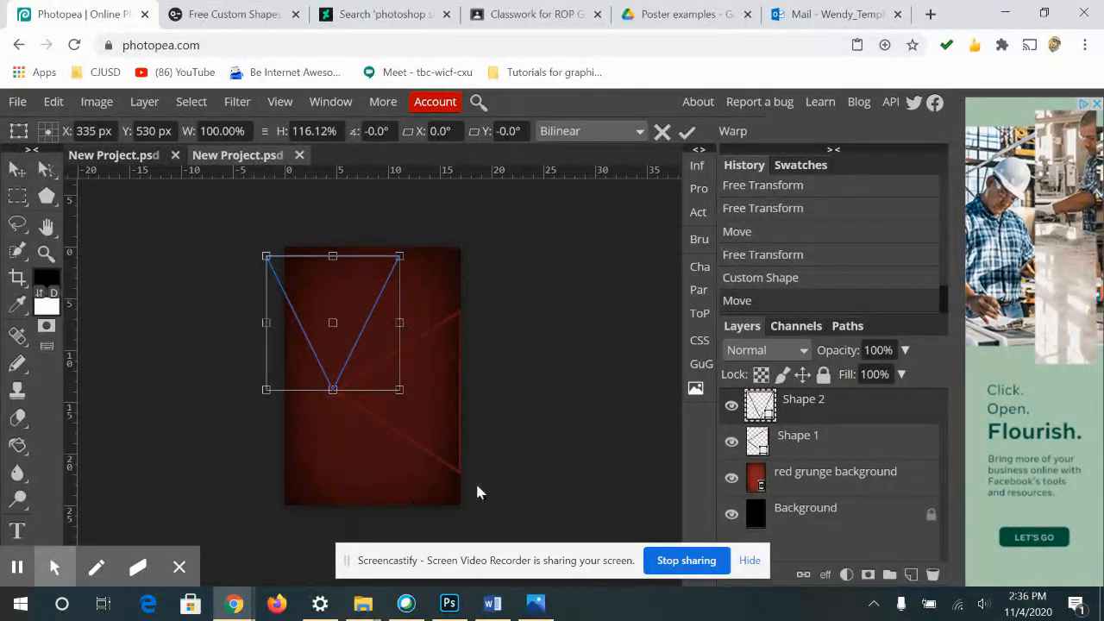
left_click(731, 478)
left_click(731, 442)
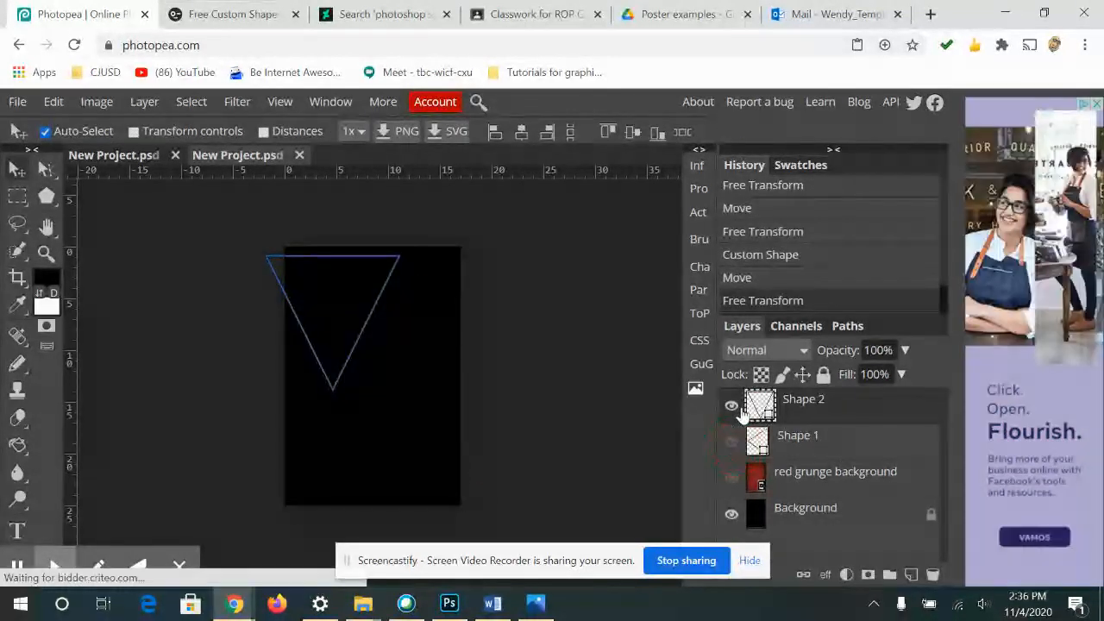
left_click(733, 406)
- Fill the Background layer with black using the Paint Bucket tool
left_click(857, 517)
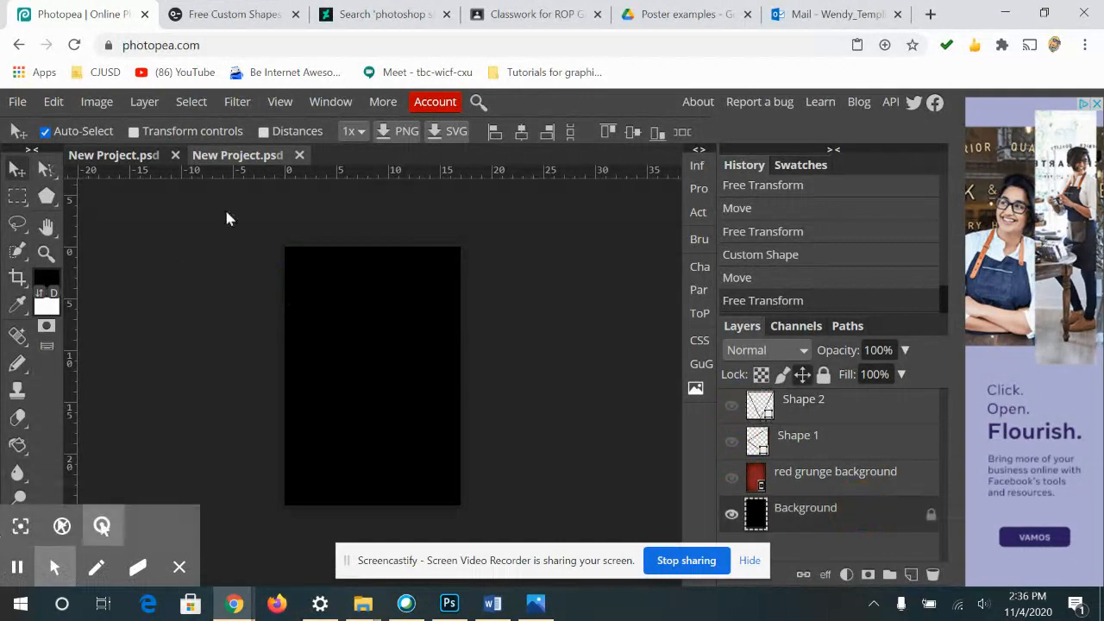
left_click(17, 447)
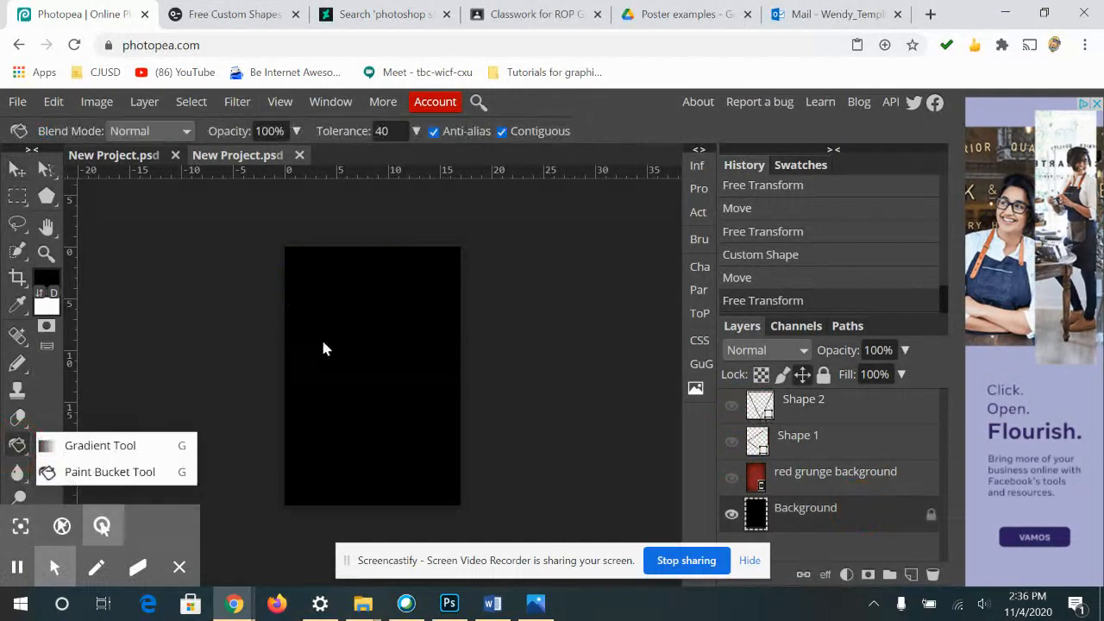
left_click(383, 373)
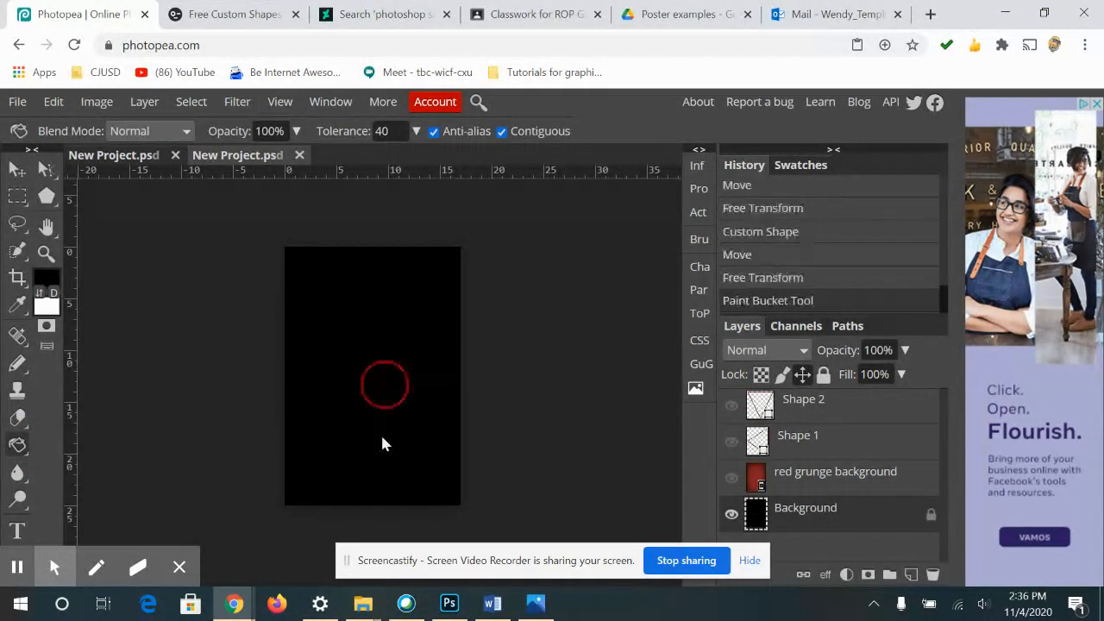
- Show the red grunge background layer and set its opacity to 49%
left_click(832, 492)
left_click(731, 478)
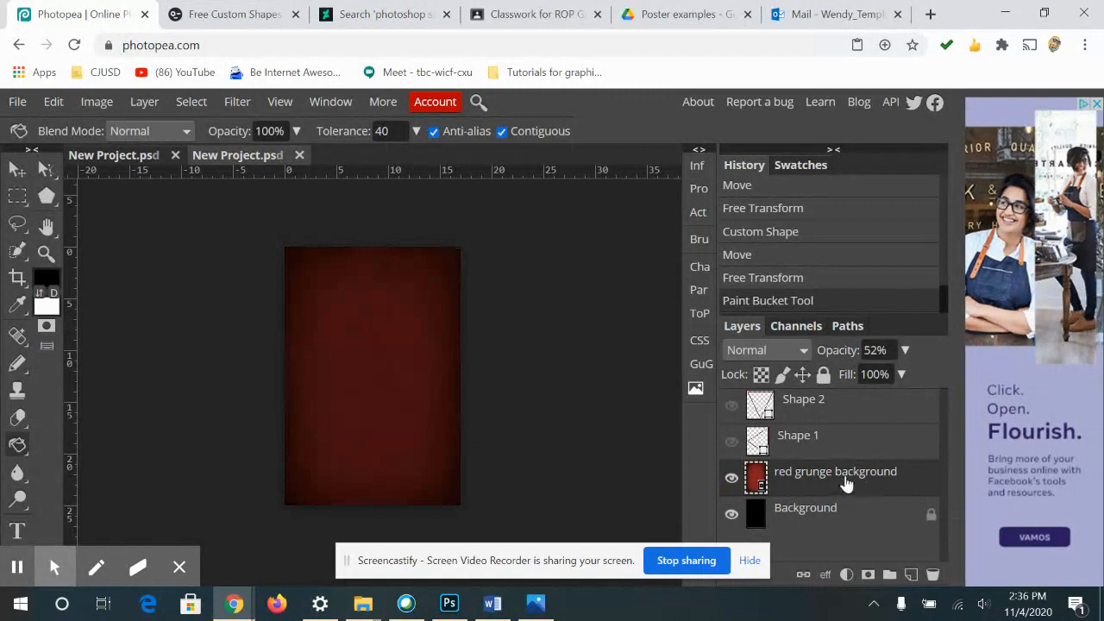
left_click(904, 350)
mouse_move(868, 376)
left_mouse_down()
mouse_move(932, 377)
mouse_move(859, 373)
mouse_move(868, 380)
left_mouse_up()
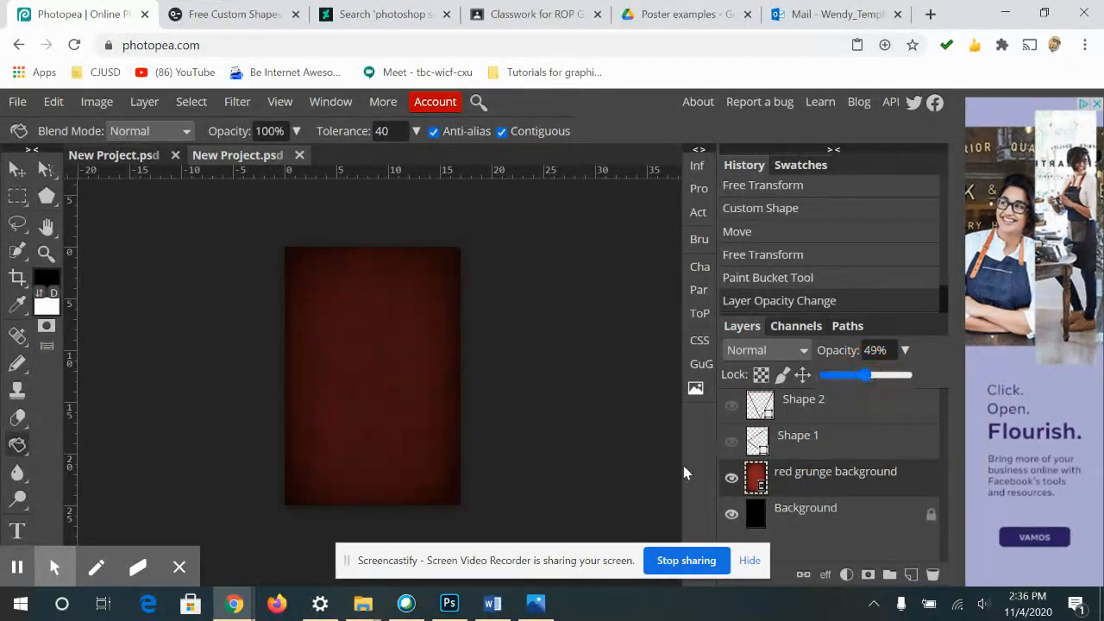
- Select the Shape 1 layer and review the Revolution poster example in Google Drive, returning to Photopea
left_click(828, 443)
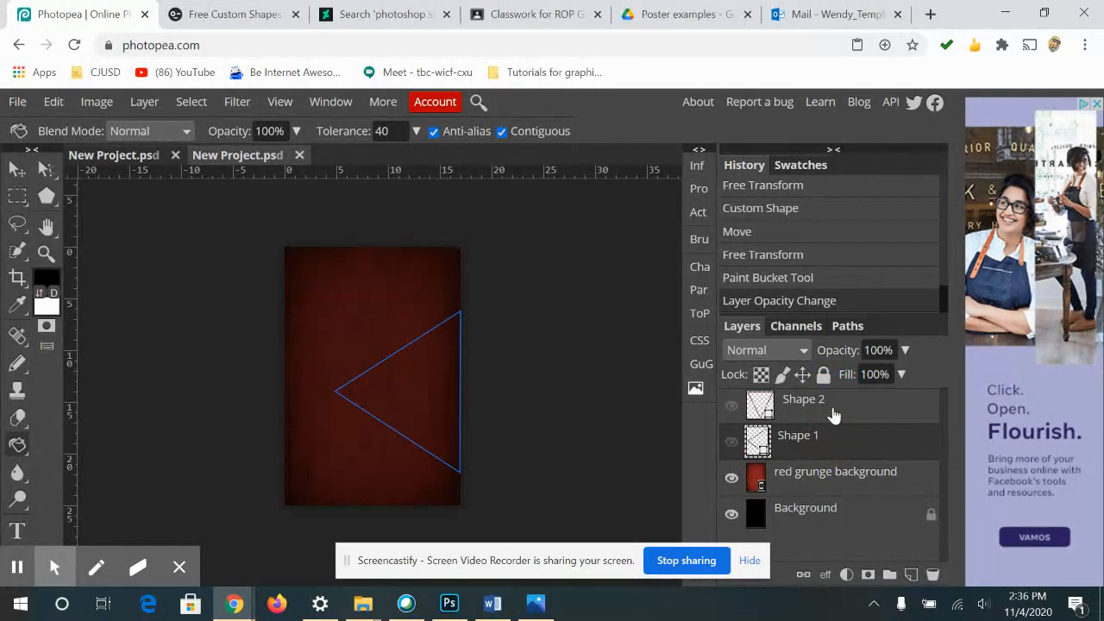
left_click(651, 15)
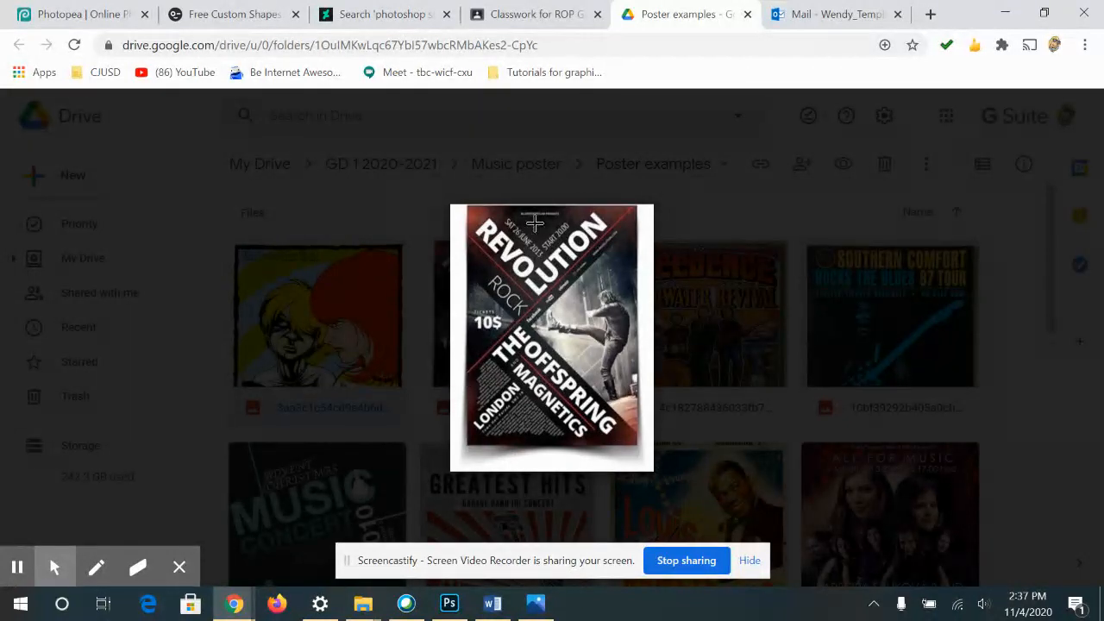
left_click(54, 7)
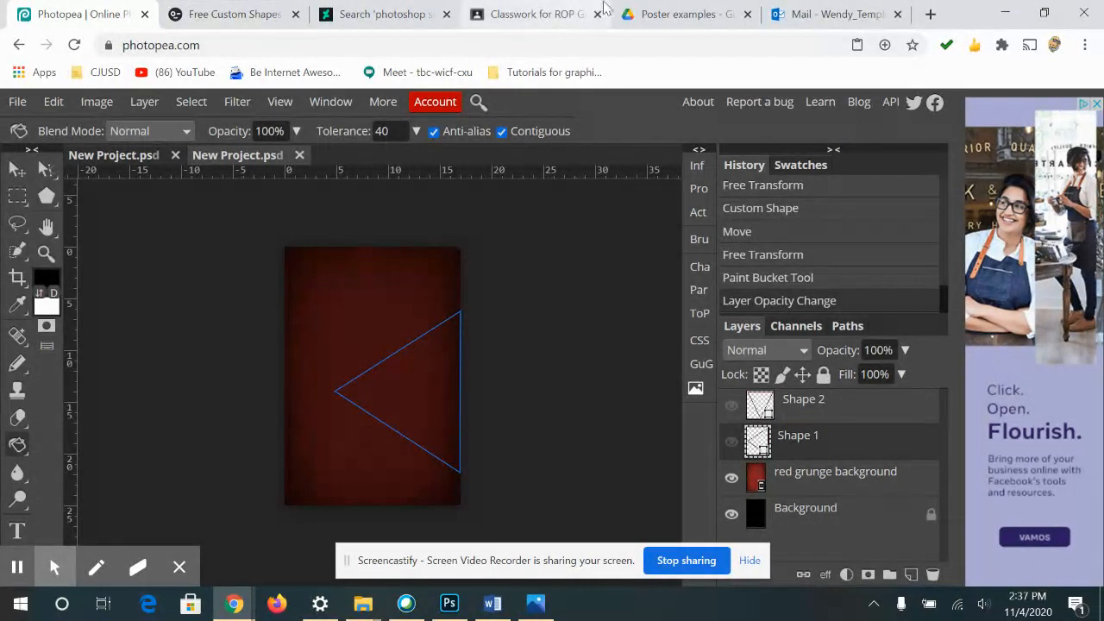
left_click(655, 14)
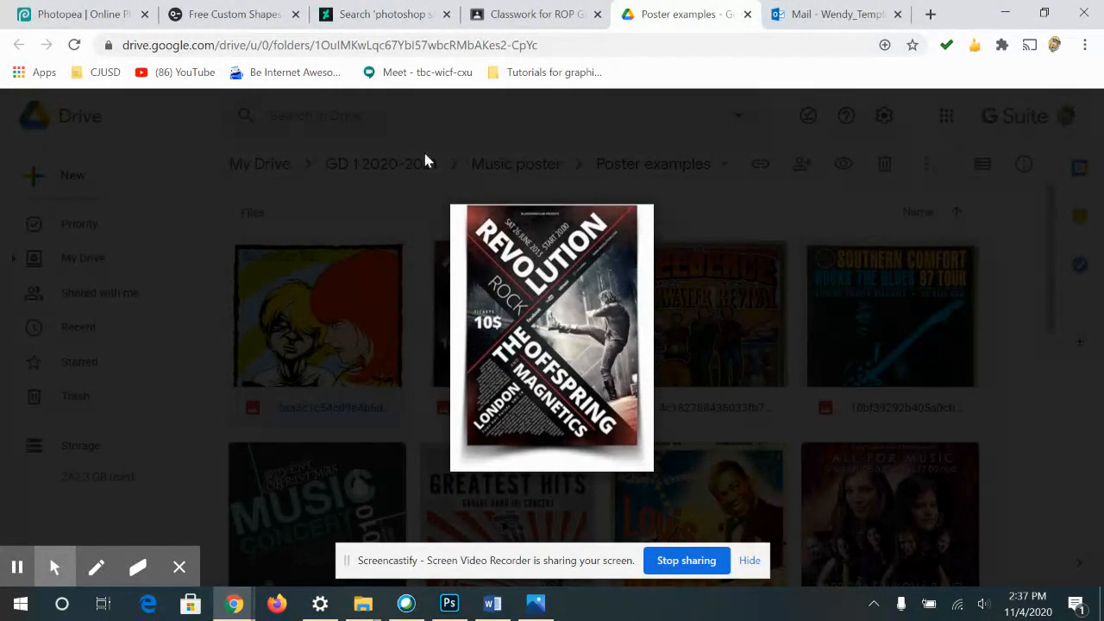
left_click(79, 14)
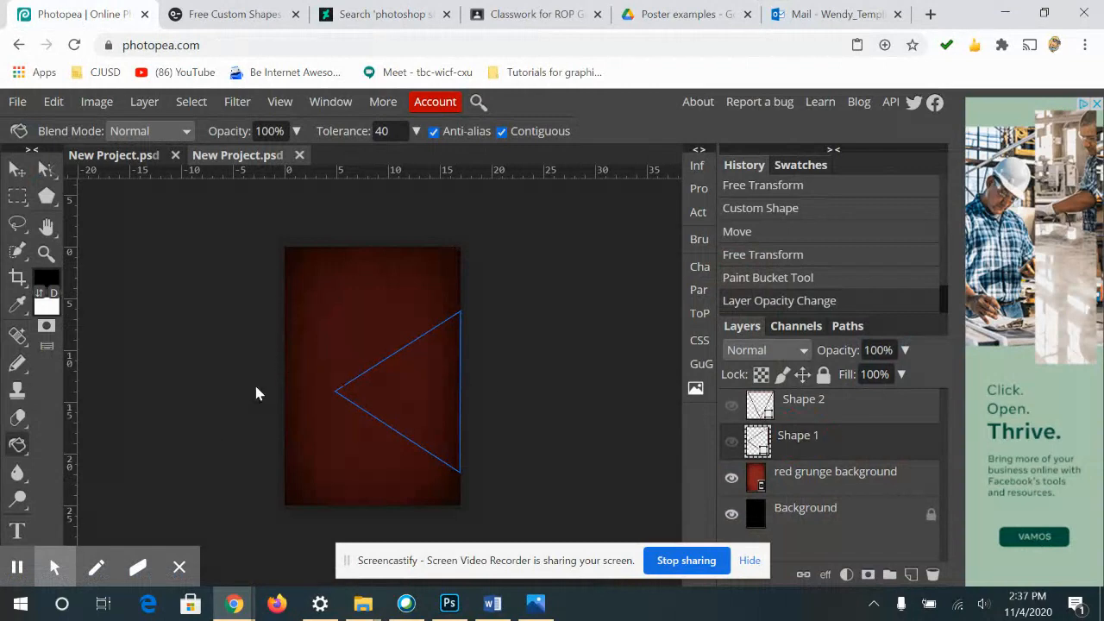
- Give the Shape 1 triangle a solid orange-red fill
left_click(47, 196)
left_click(136, 132)
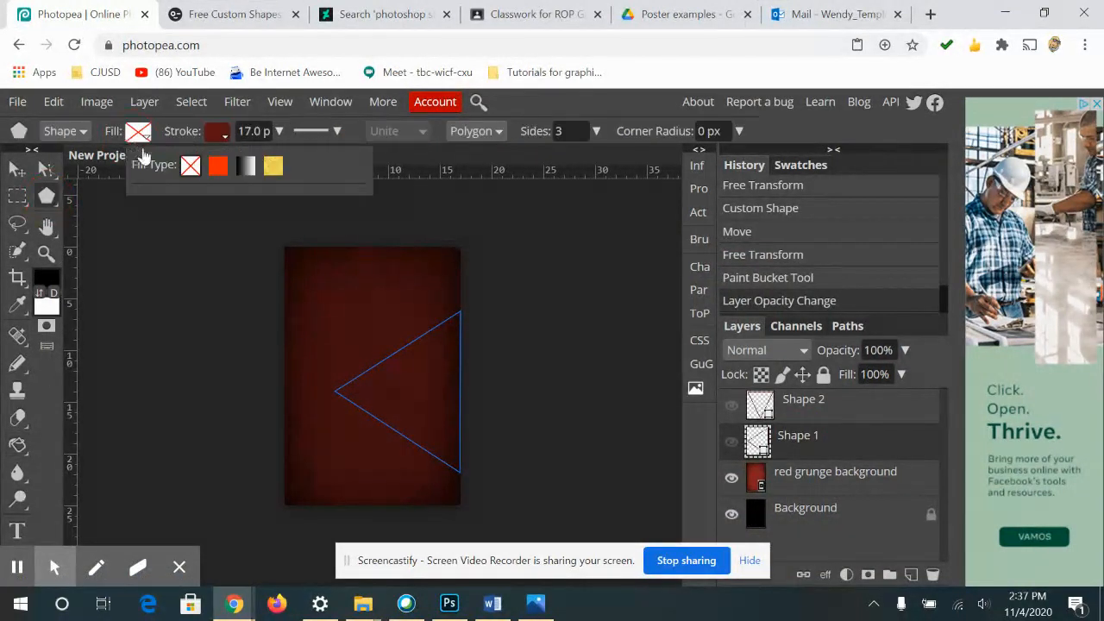
left_click(216, 168)
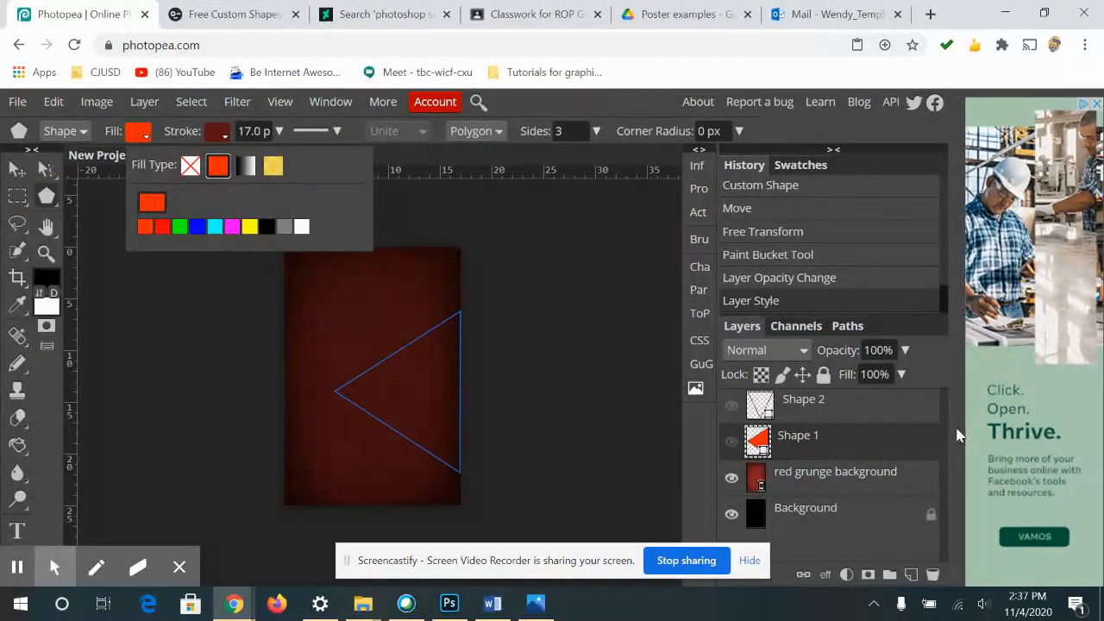
left_click(880, 447)
- Place The offspring.jpg directly above the Shape 1 layer, scaled to 243% and positioned over the triangle
left_click(17, 169)
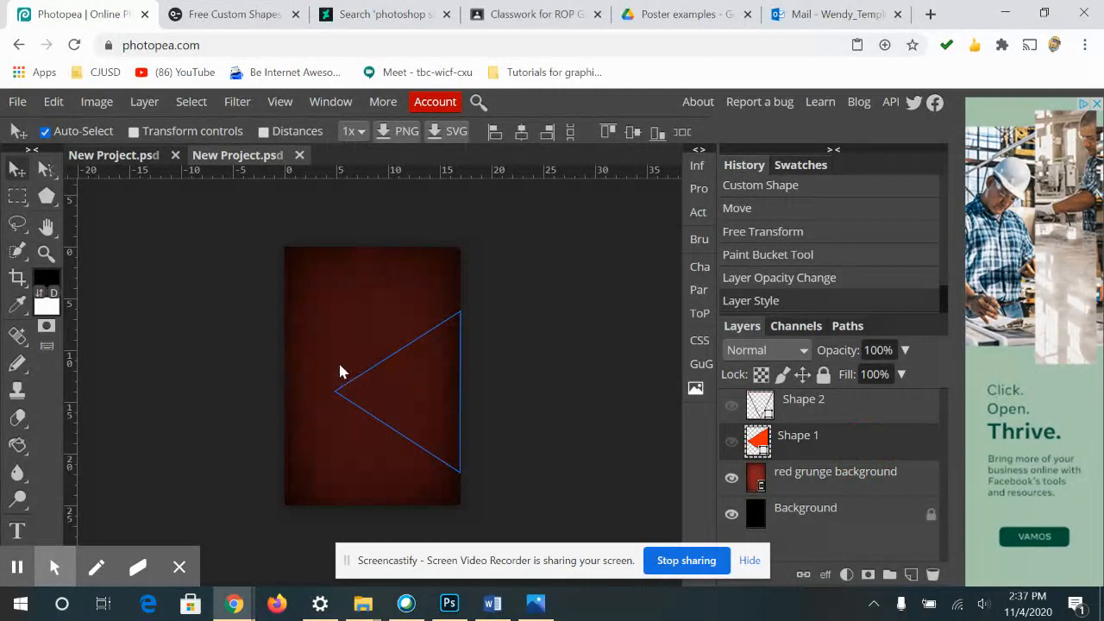
left_click(384, 362)
left_click(814, 438)
left_click(21, 101)
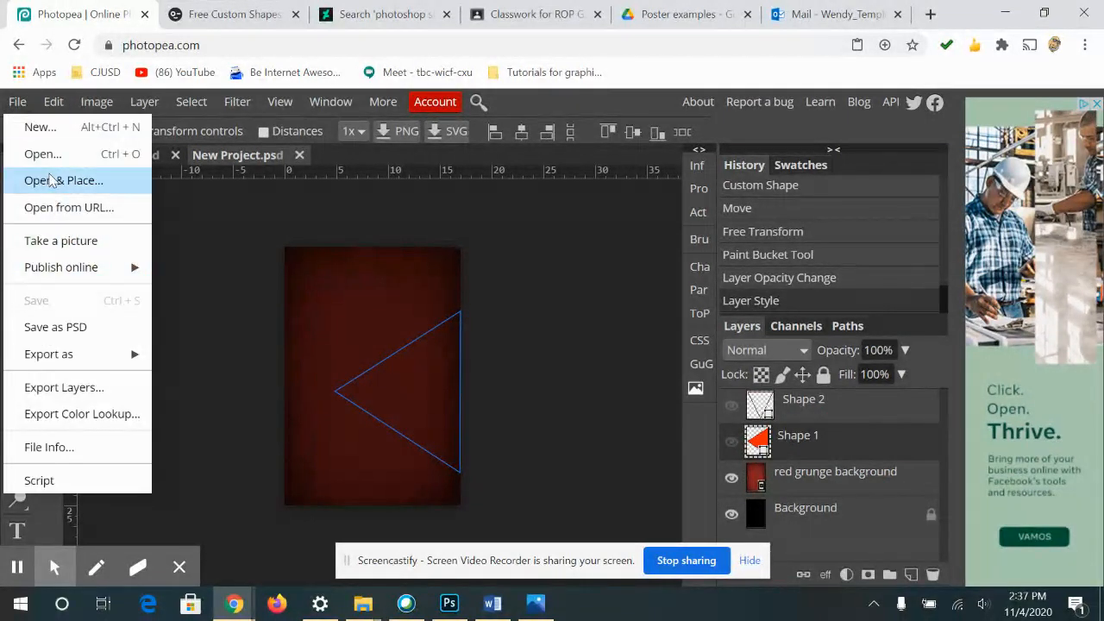
left_click(51, 181)
left_click(498, 250)
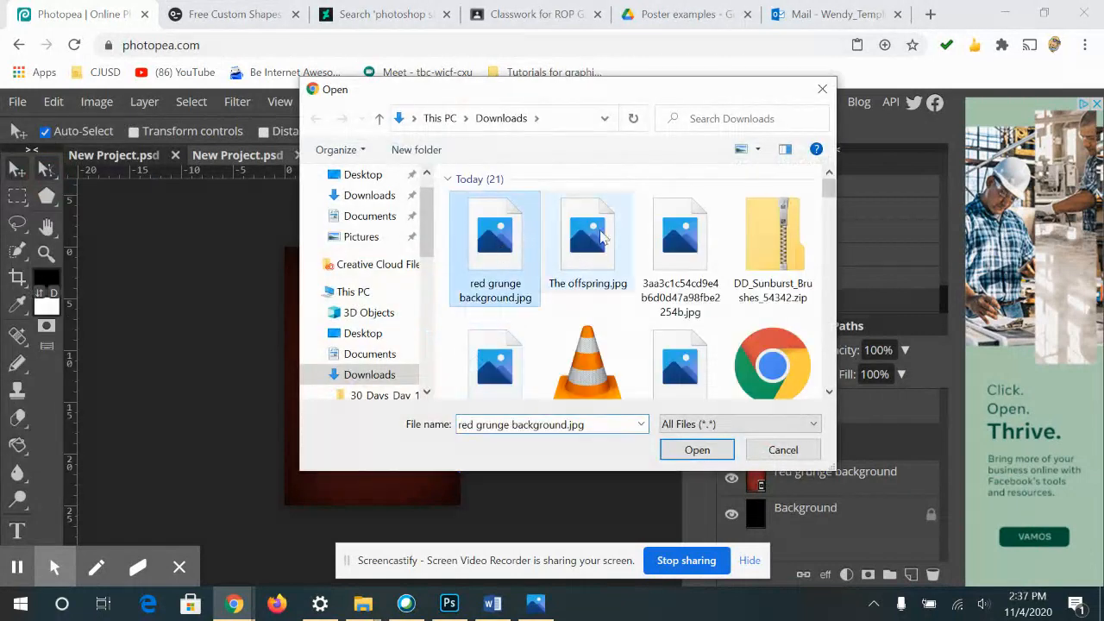
double_click(581, 218)
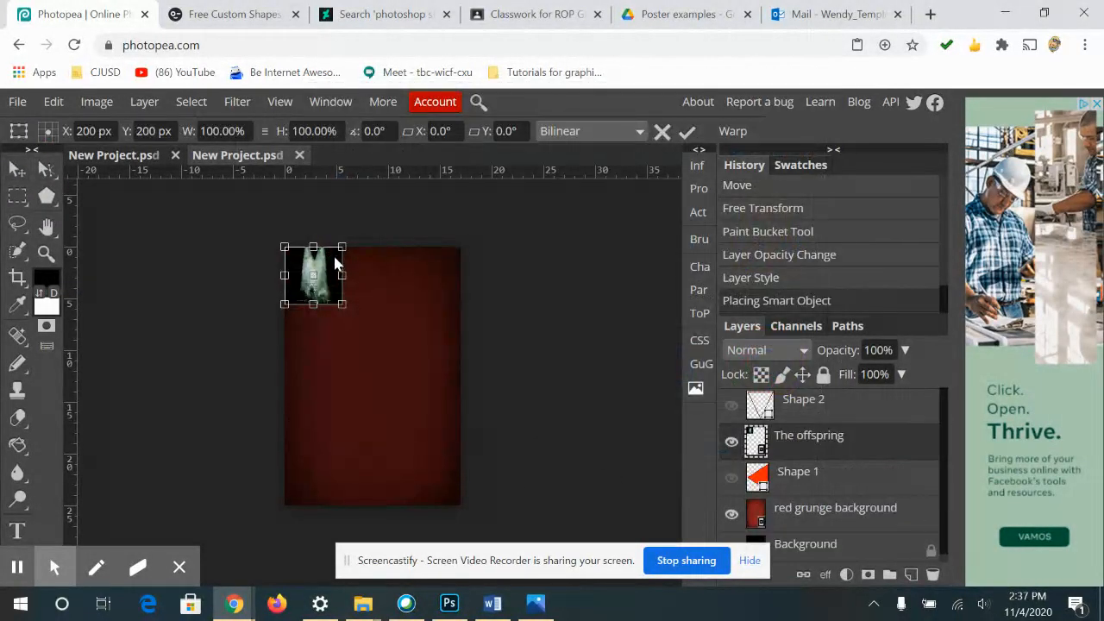
mouse_move(337, 263)
left_mouse_down()
mouse_move(402, 359)
mouse_move(444, 380)
mouse_move(453, 360)
mouse_move(402, 346)
mouse_move(328, 296)
mouse_move(321, 274)
left_mouse_up()
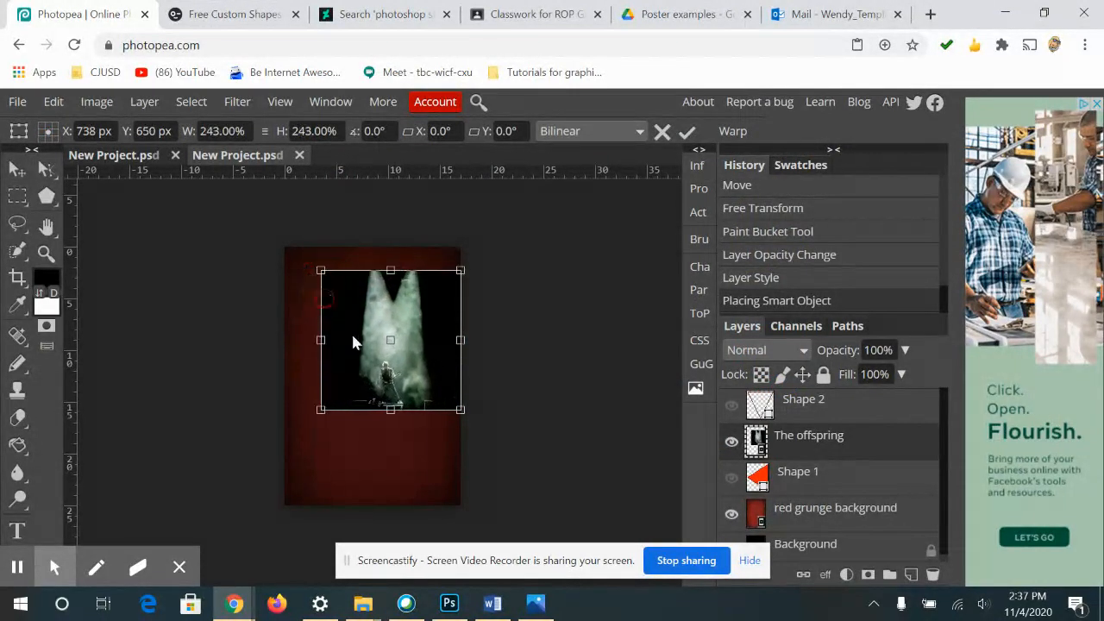
left_click_drag(431, 364, 446, 389)
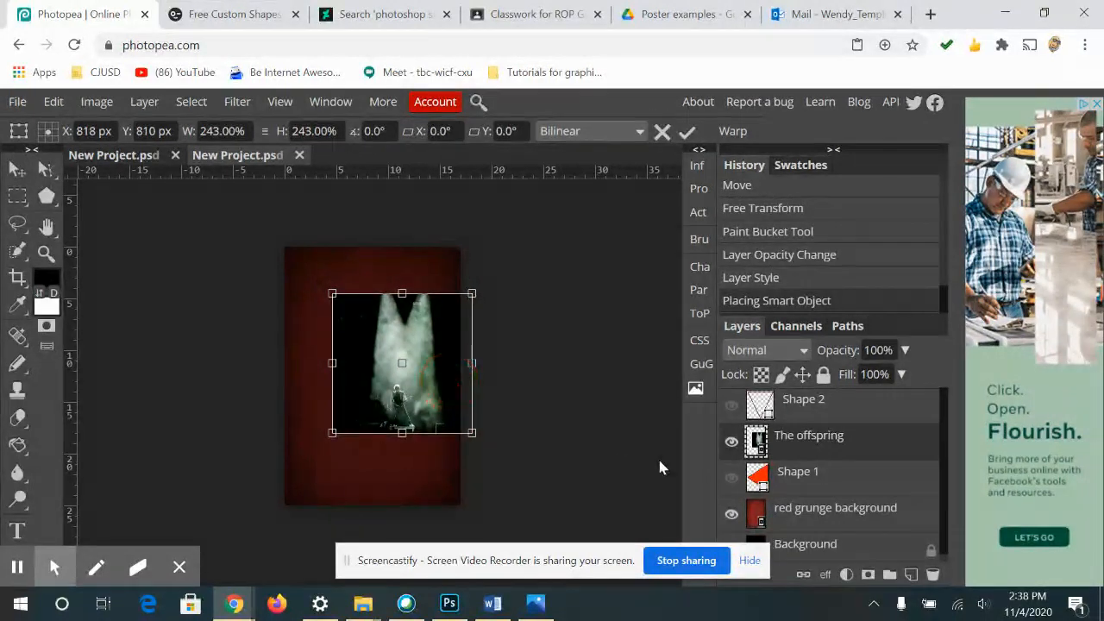
- Clip The offspring photo to the Shape 1 triangle and make Shape 1 visible
right_click(836, 434)
left_click(898, 430)
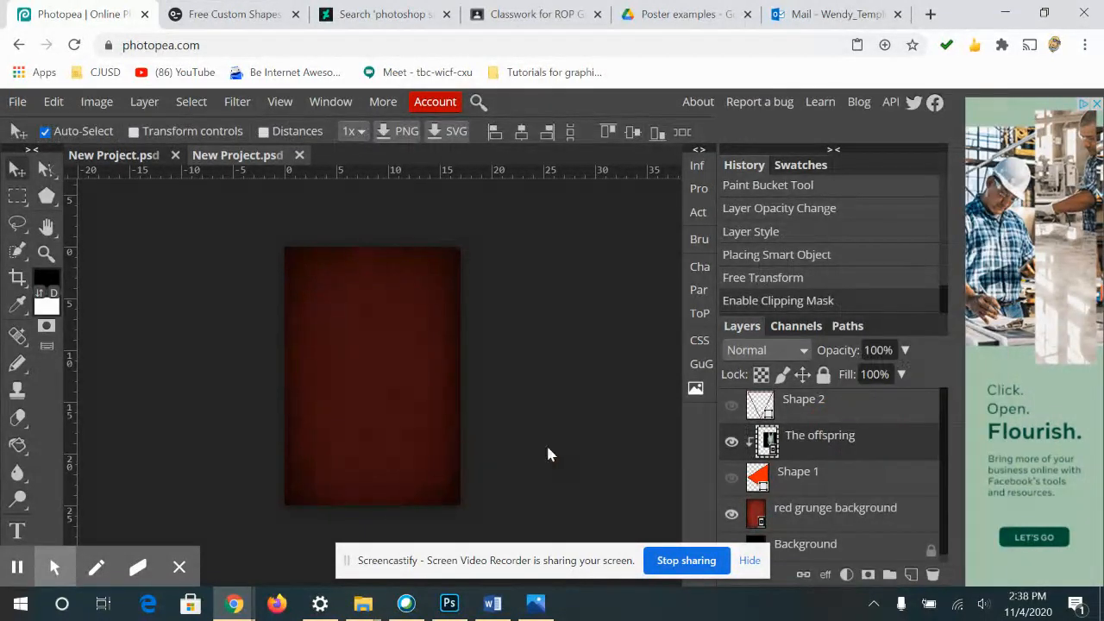
left_click(860, 475)
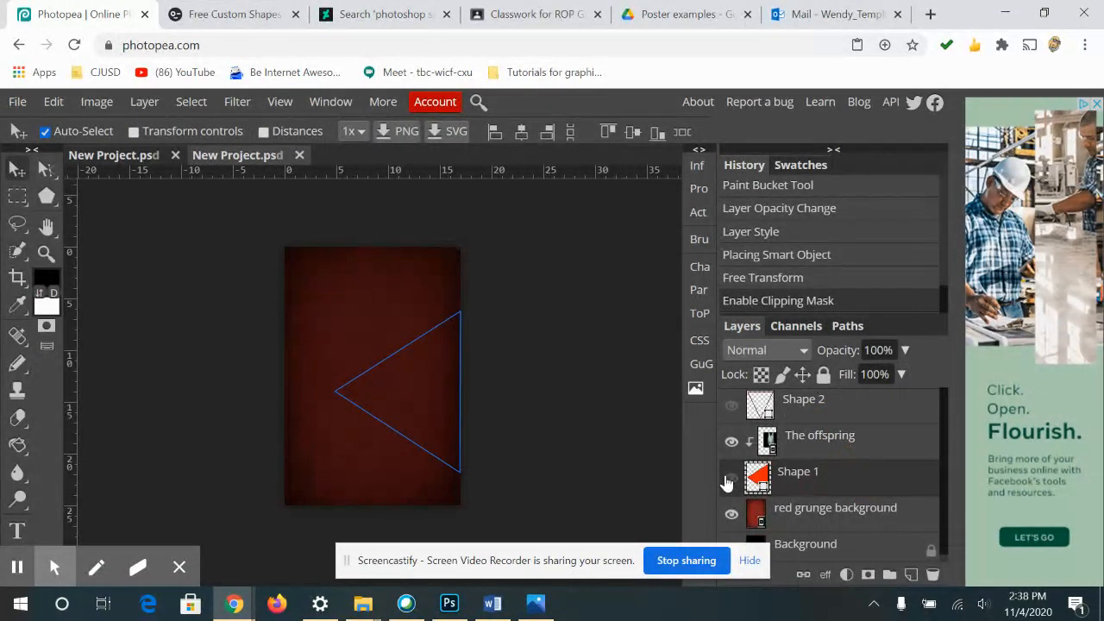
left_click(728, 479)
- Flip The offspring photo horizontally and shift it down and to the right within the triangle
left_click(792, 439)
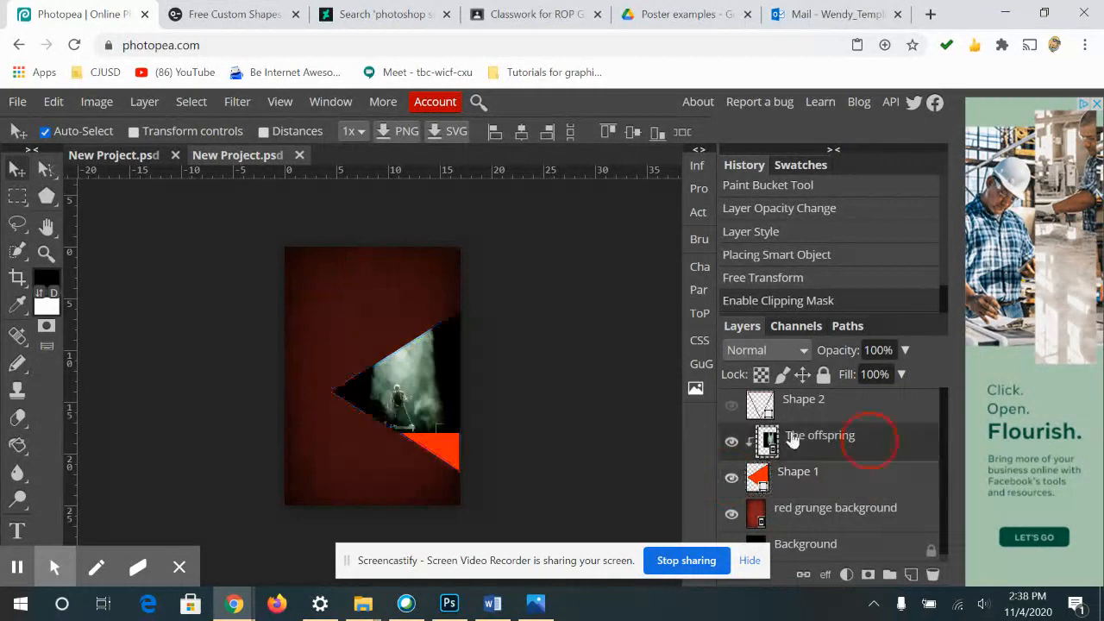
left_click_drag(432, 391, 438, 435)
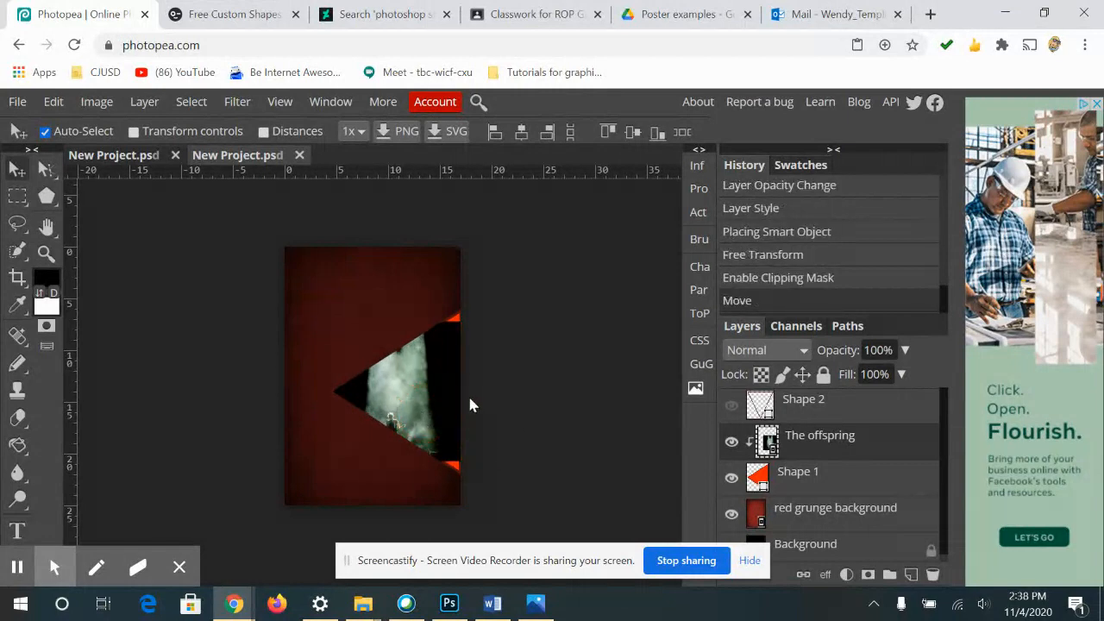
key("ctrl+t")
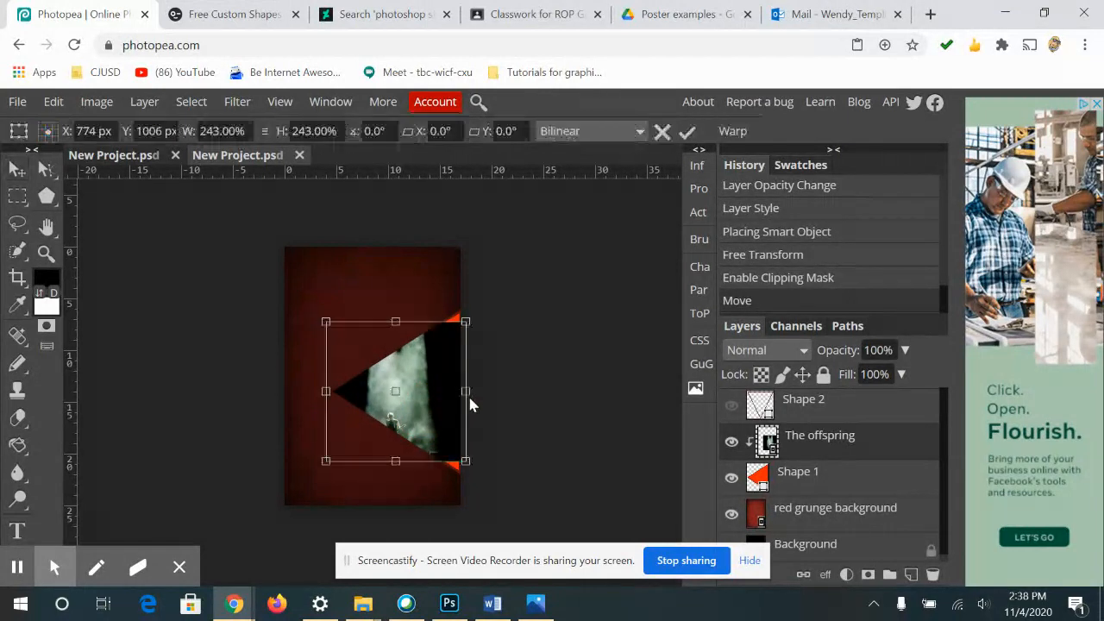
right_click(448, 401)
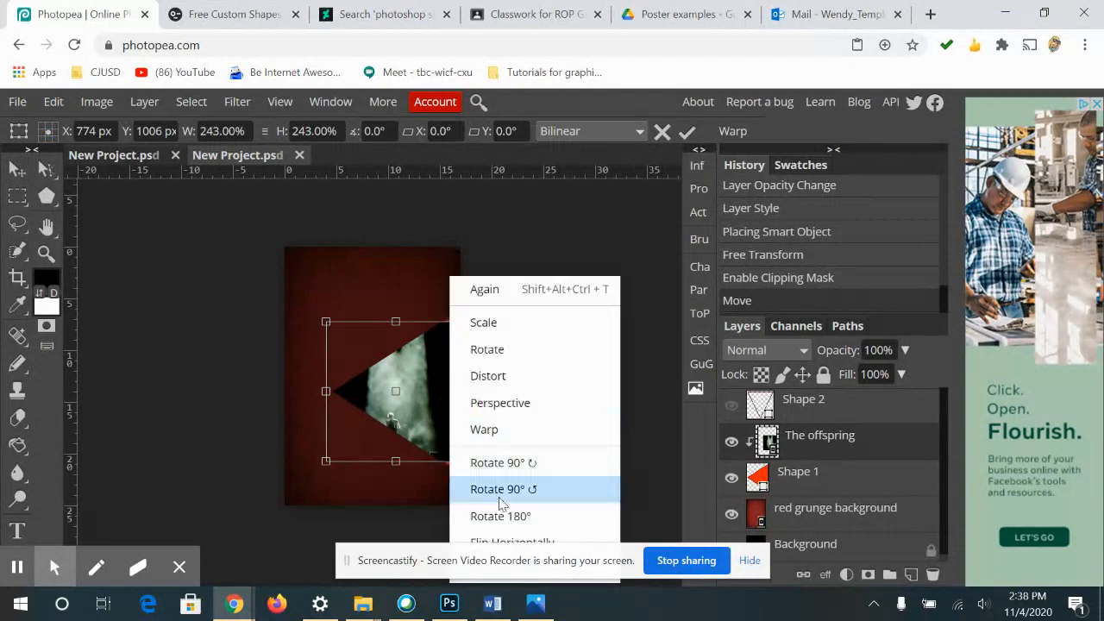
left_click(535, 540)
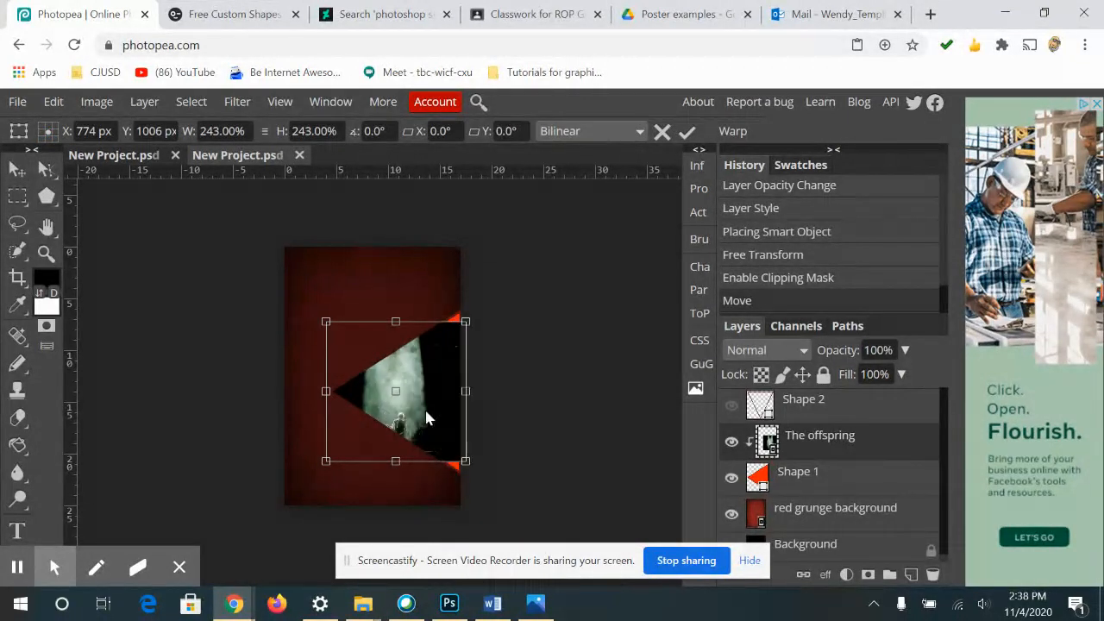
left_click_drag(427, 418, 470, 406)
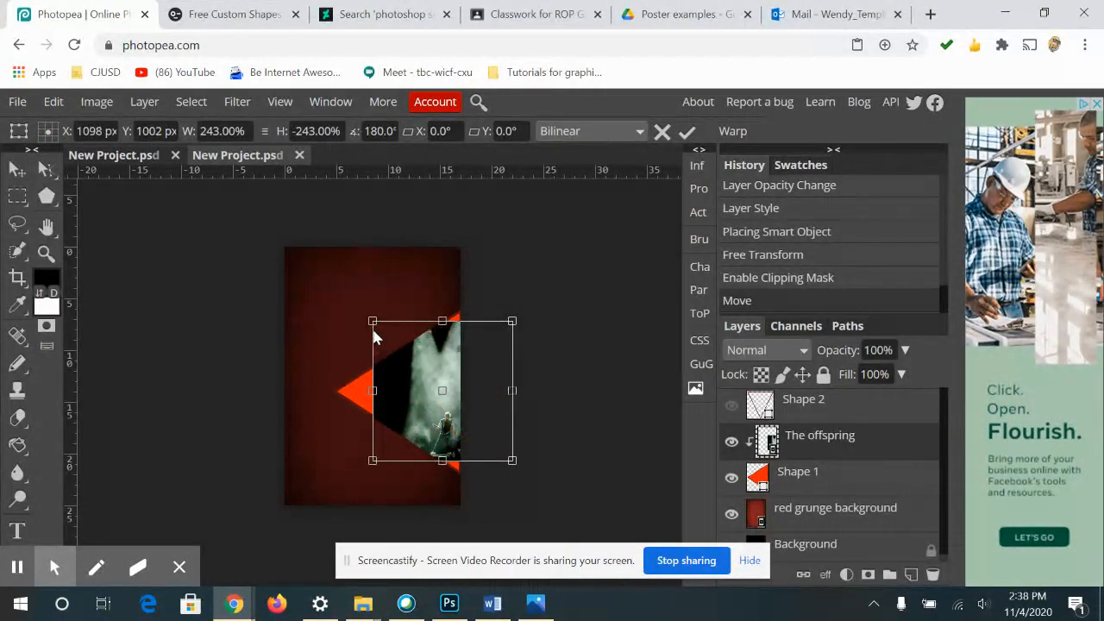
- Enlarge The offspring photo to 460% width and about 520% height so it fills the whole triangle
left_click_drag(373, 322, 307, 255)
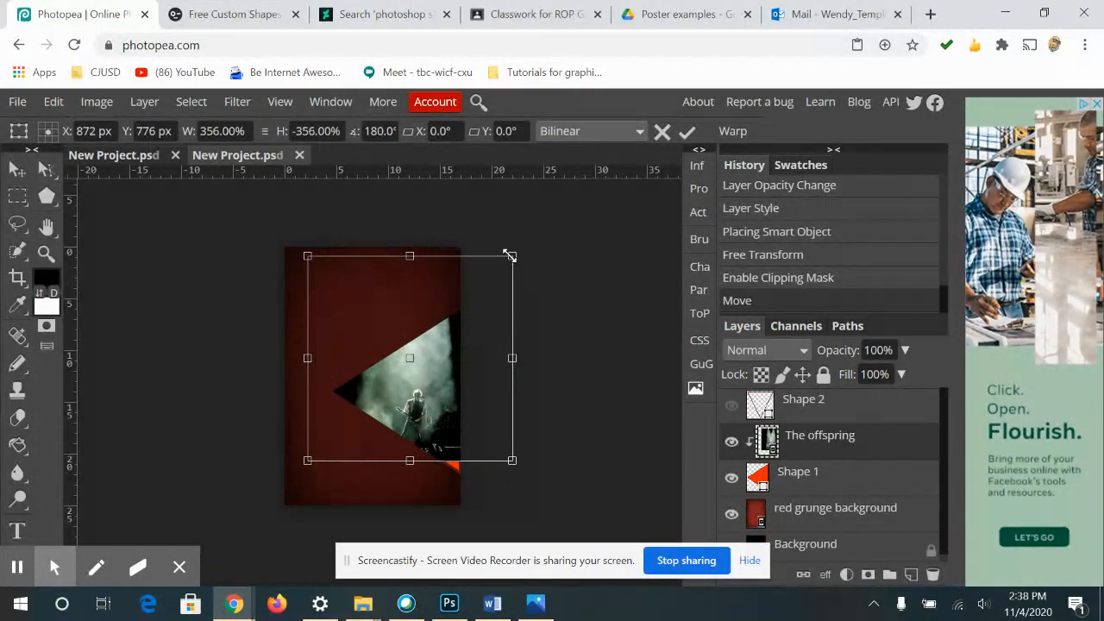
left_click_drag(510, 256, 575, 199)
mouse_move(483, 333)
left_mouse_down()
mouse_move(475, 360)
mouse_move(470, 323)
left_mouse_up()
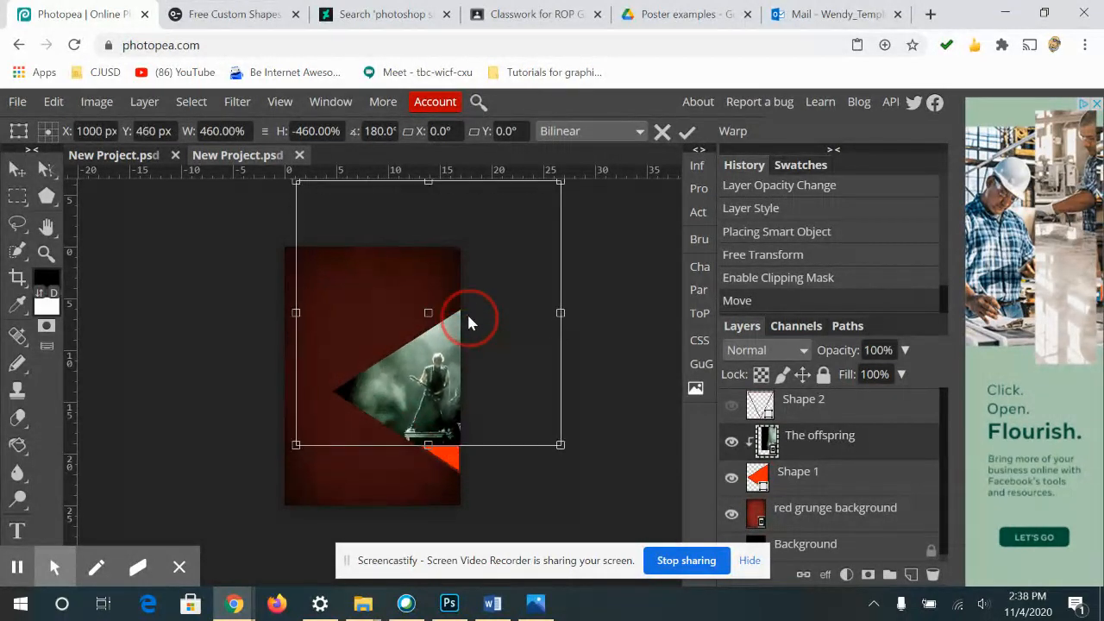
left_click_drag(429, 446, 436, 490)
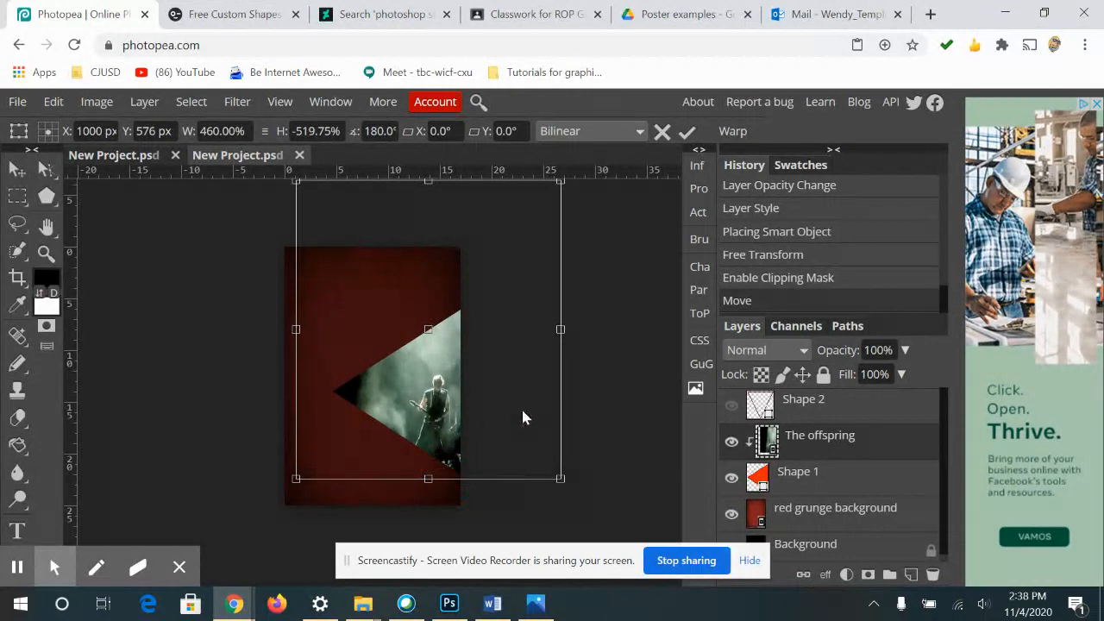
left_click_drag(595, 402, 593, 398)
key("Return")
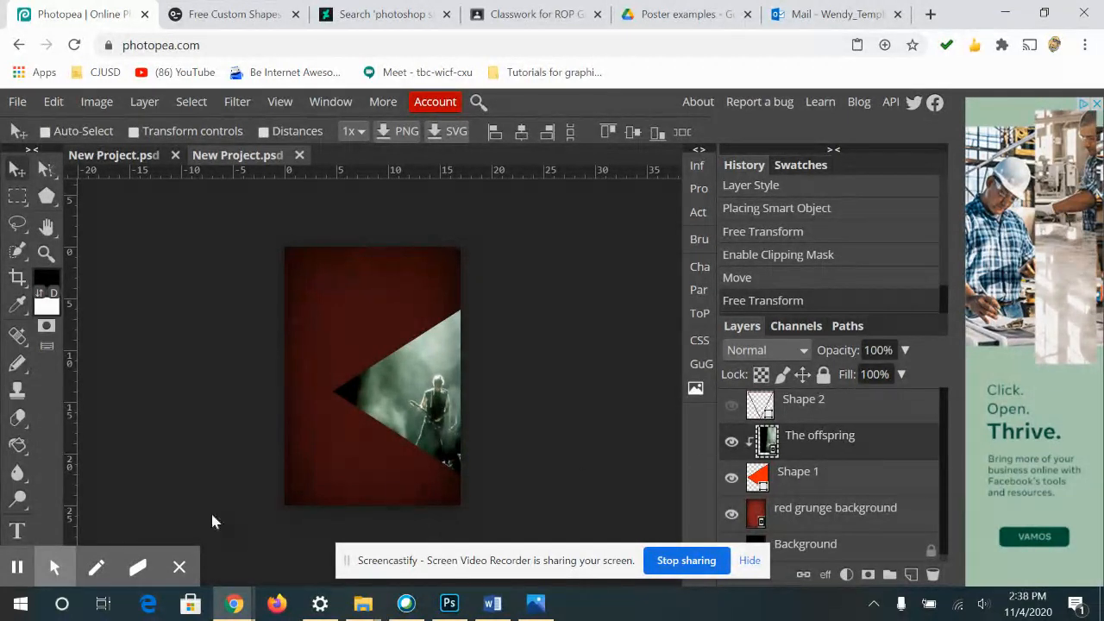
- Try the Shape 2 triangle against the canvas's top edge and delete its layer
left_click(731, 404)
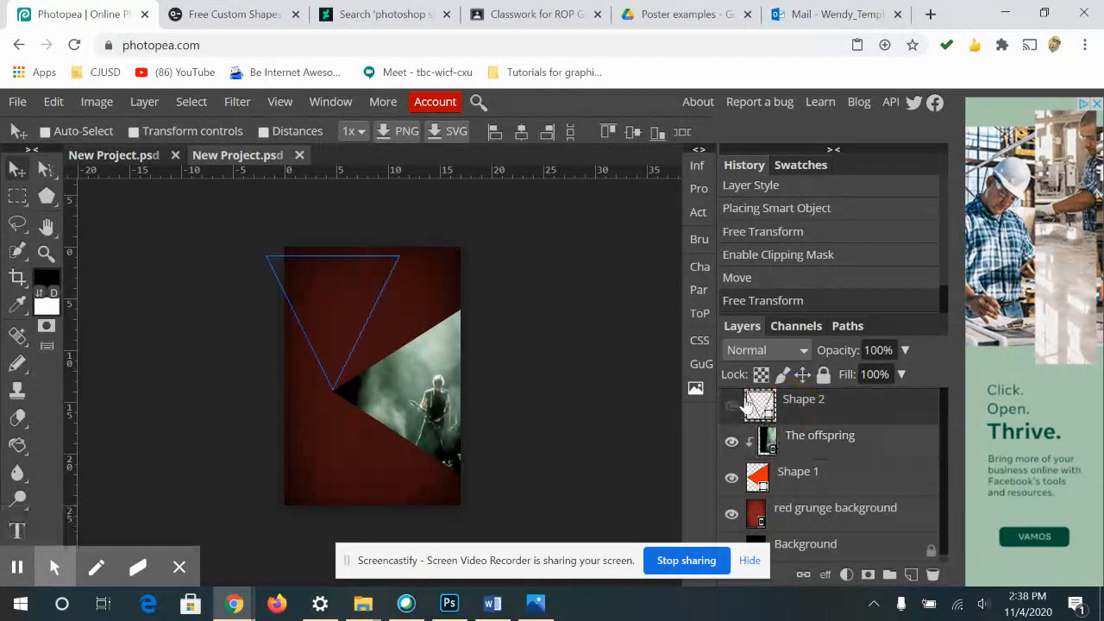
left_click_drag(331, 260, 334, 258)
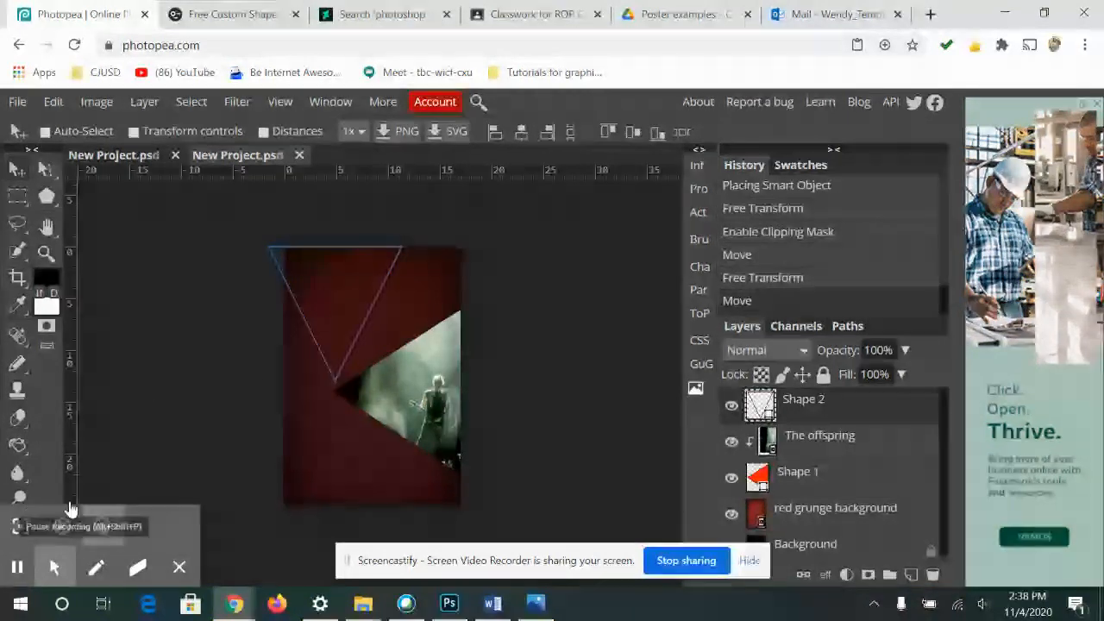
left_click(835, 405)
key("Delete")
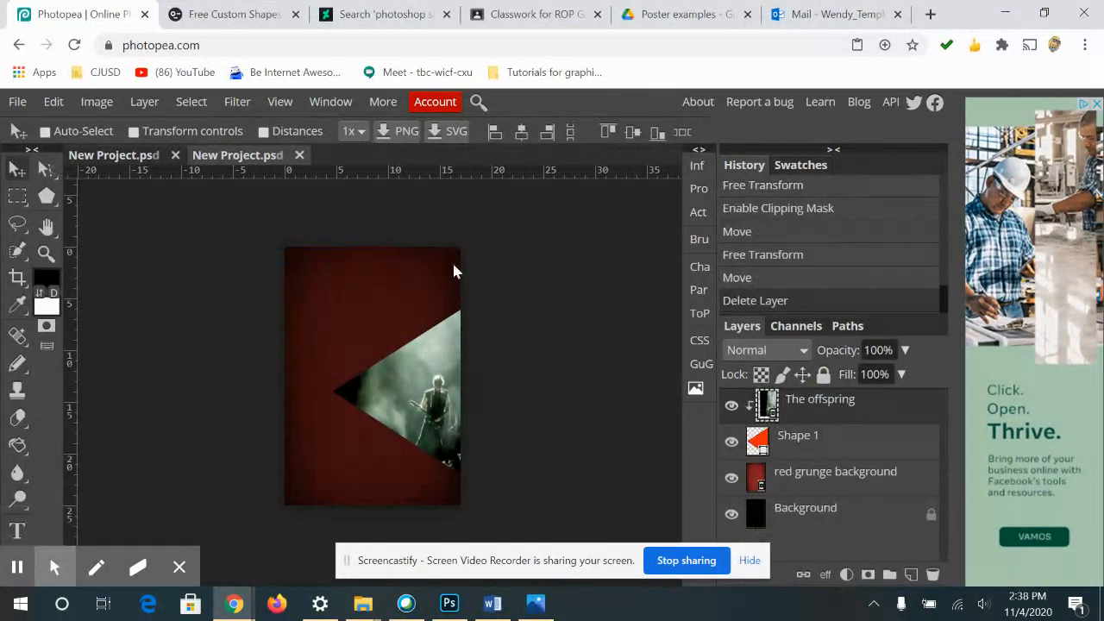
- Draw a diagonal line from the poster's upper-right corner down past its left edge, and set its fill to none
left_click(47, 195)
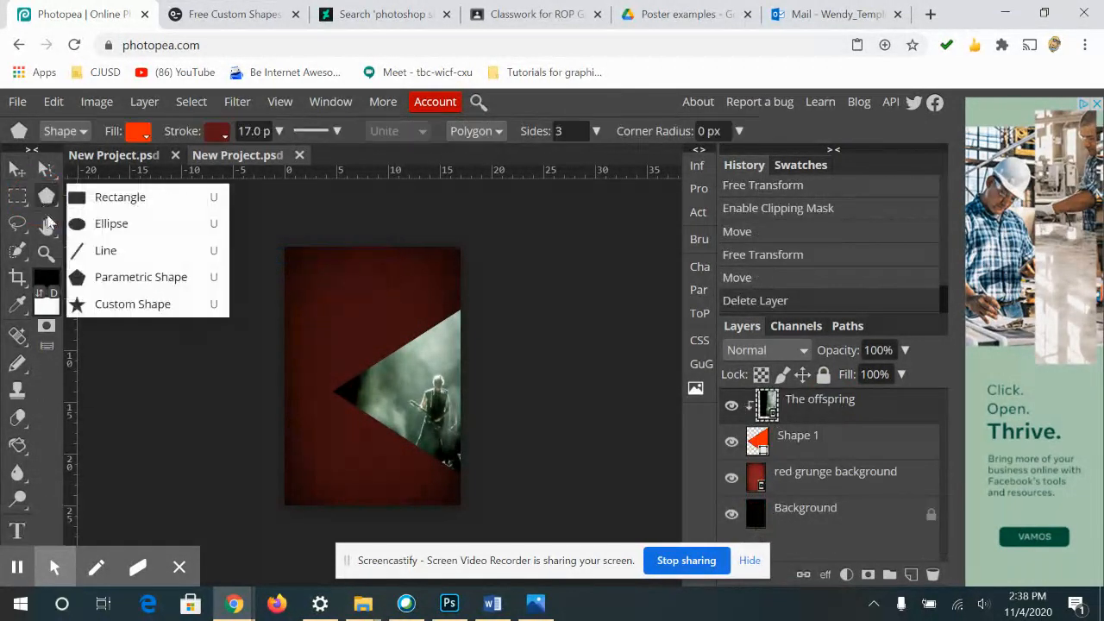
left_click(77, 257)
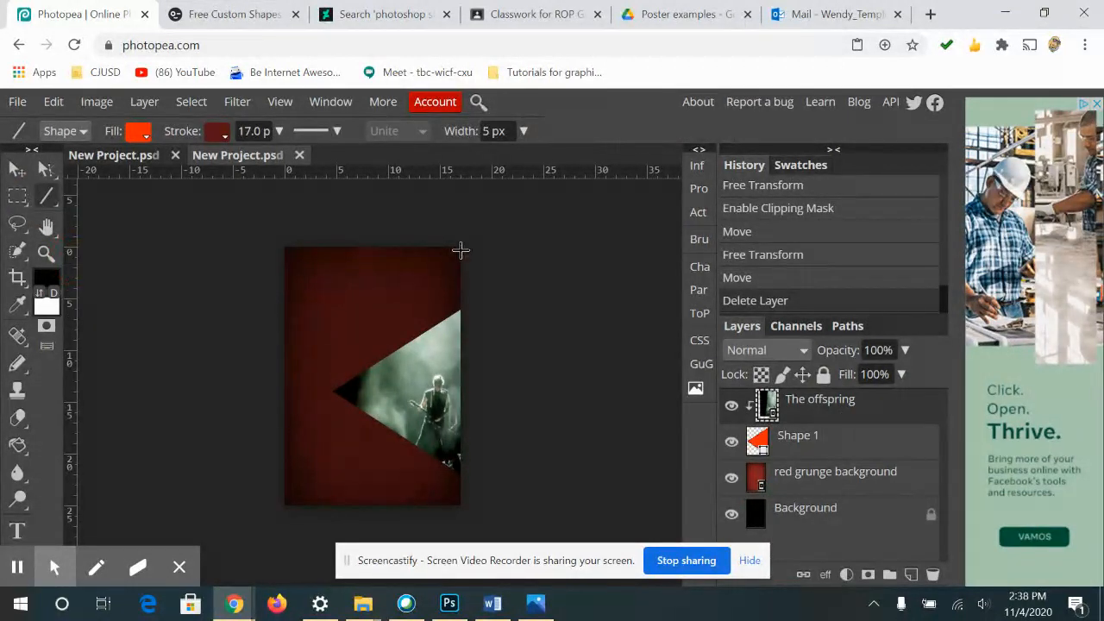
left_click_drag(460, 250, 190, 442)
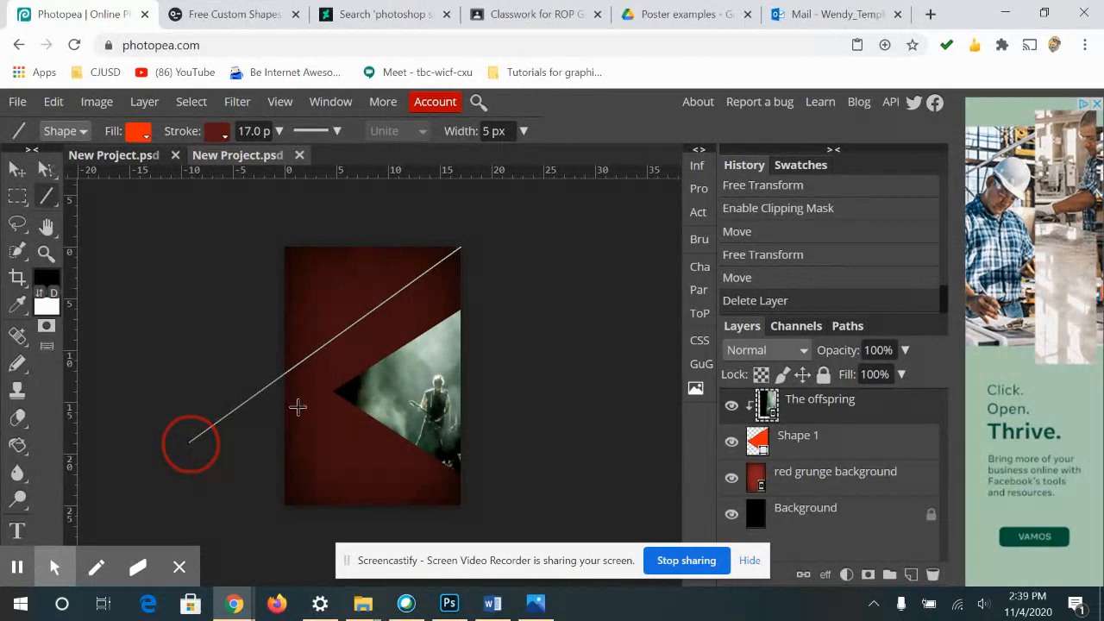
left_click_drag(190, 442, 190, 443)
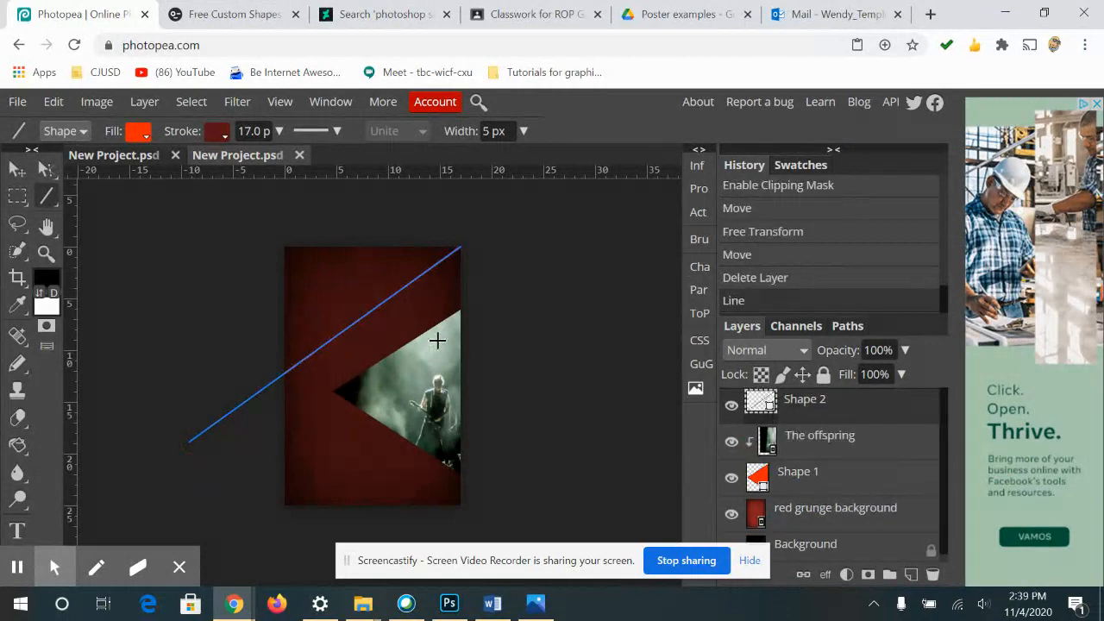
left_click(141, 132)
left_click(190, 165)
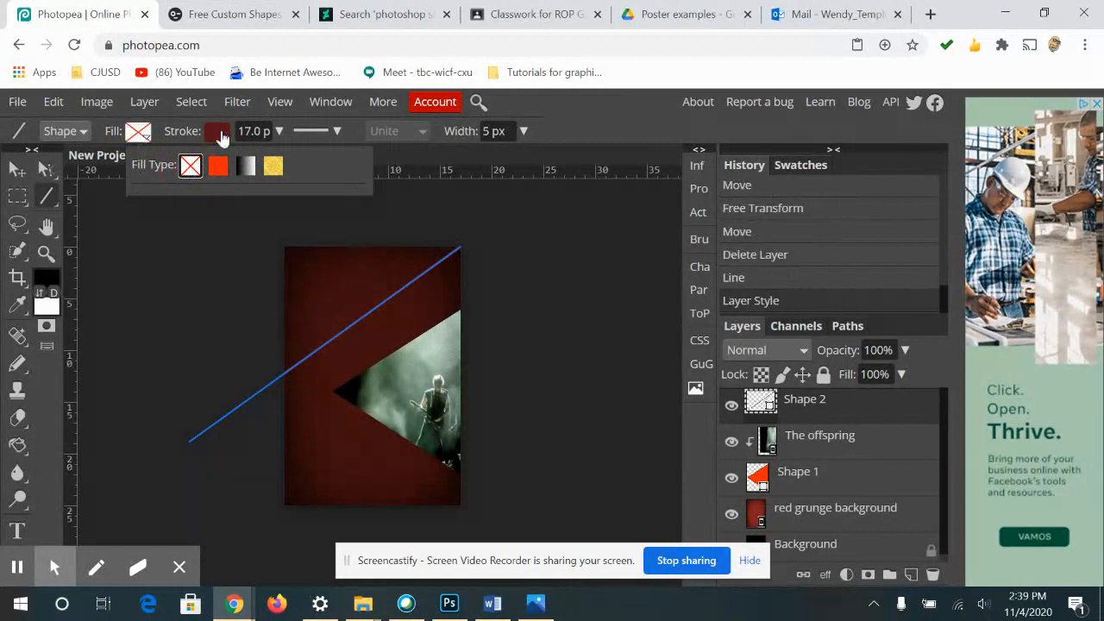
- Move the Shape 2 line down so it runs alongside the photo triangle's upper edge
left_click(852, 452)
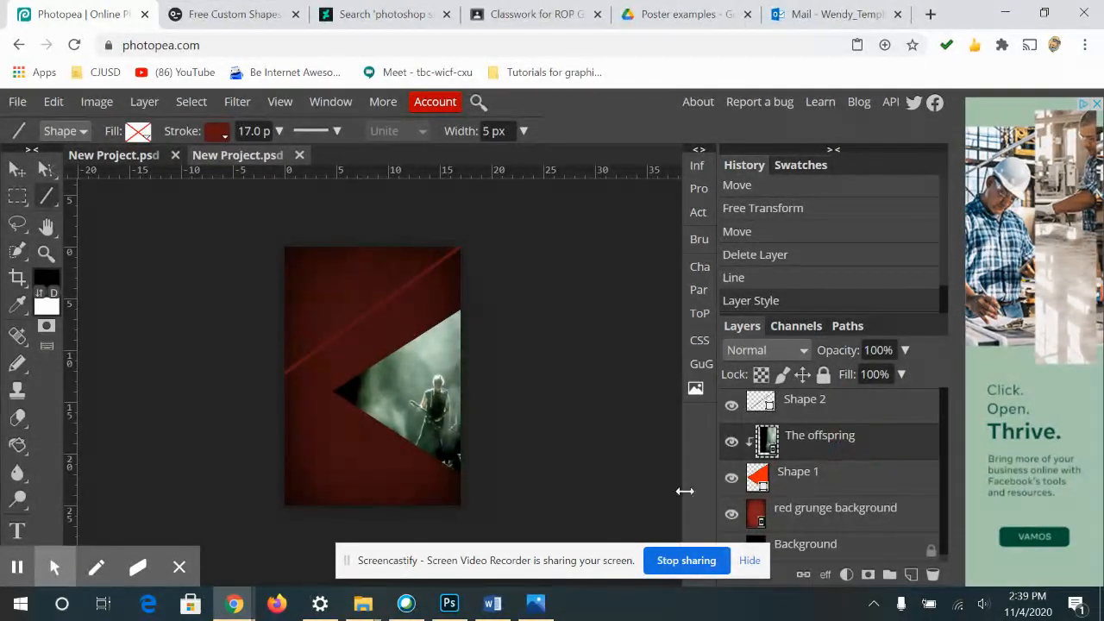
left_click(20, 169)
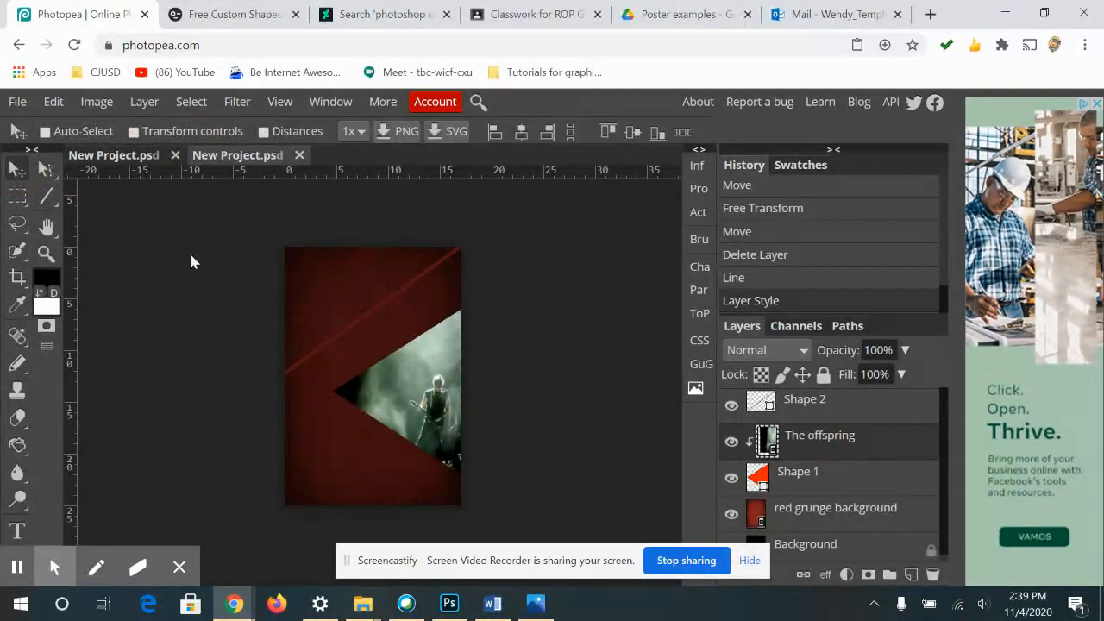
left_click_drag(399, 277, 399, 343)
left_click(815, 401)
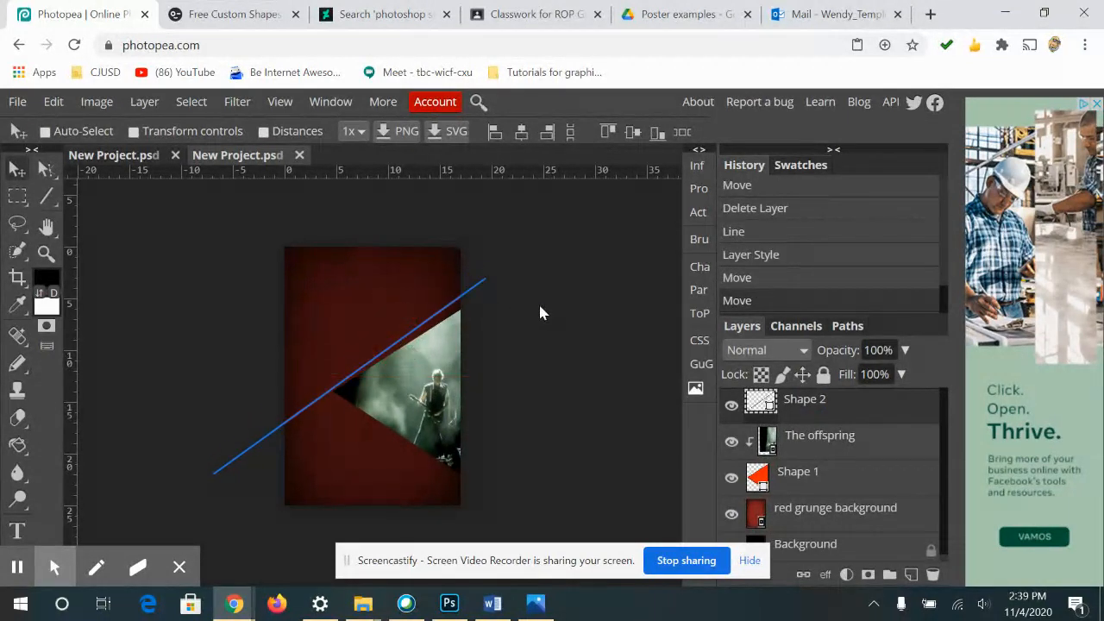
- Rotate the Shape 2 line by 1.5° to follow the slope of the triangle's upper edge
key("alt+ctrl+t")
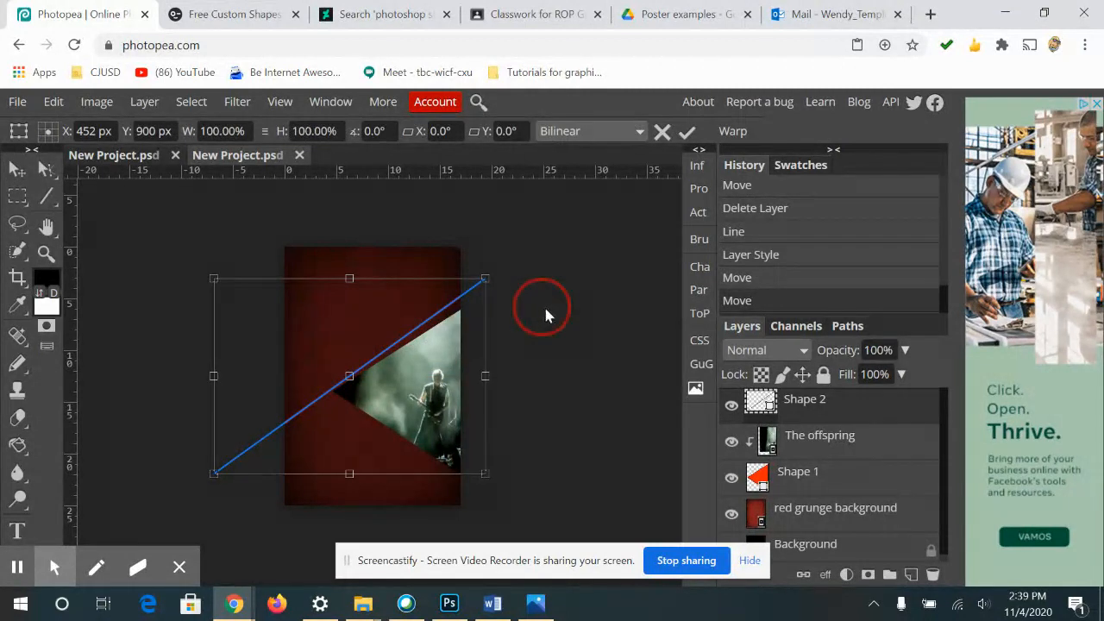
left_click_drag(541, 307, 549, 311)
left_click_drag(539, 306, 531, 271)
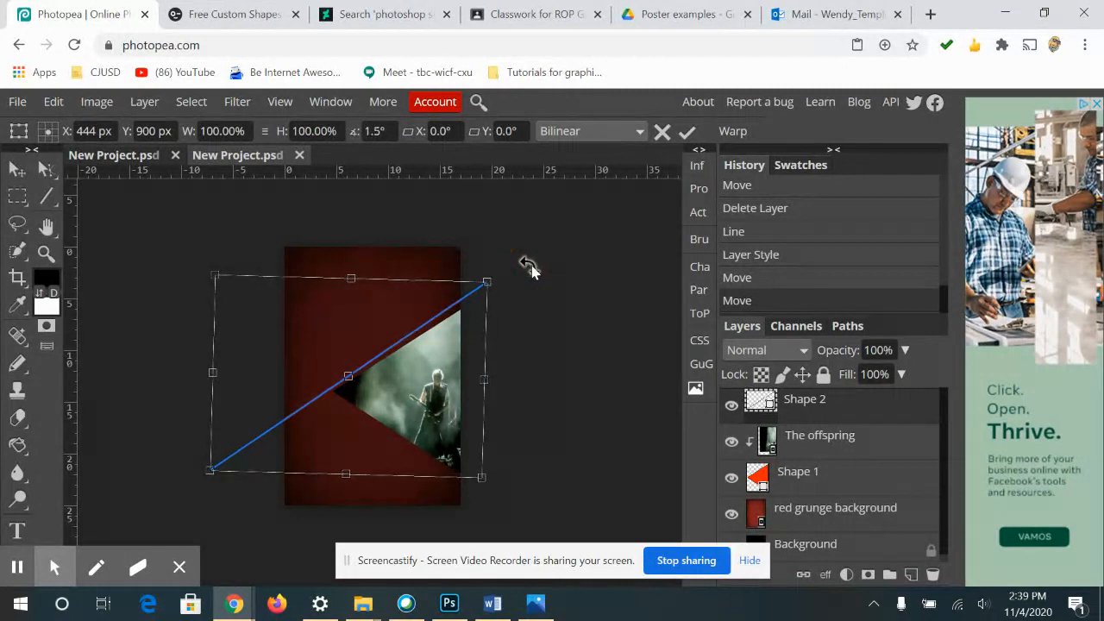
key("Return")
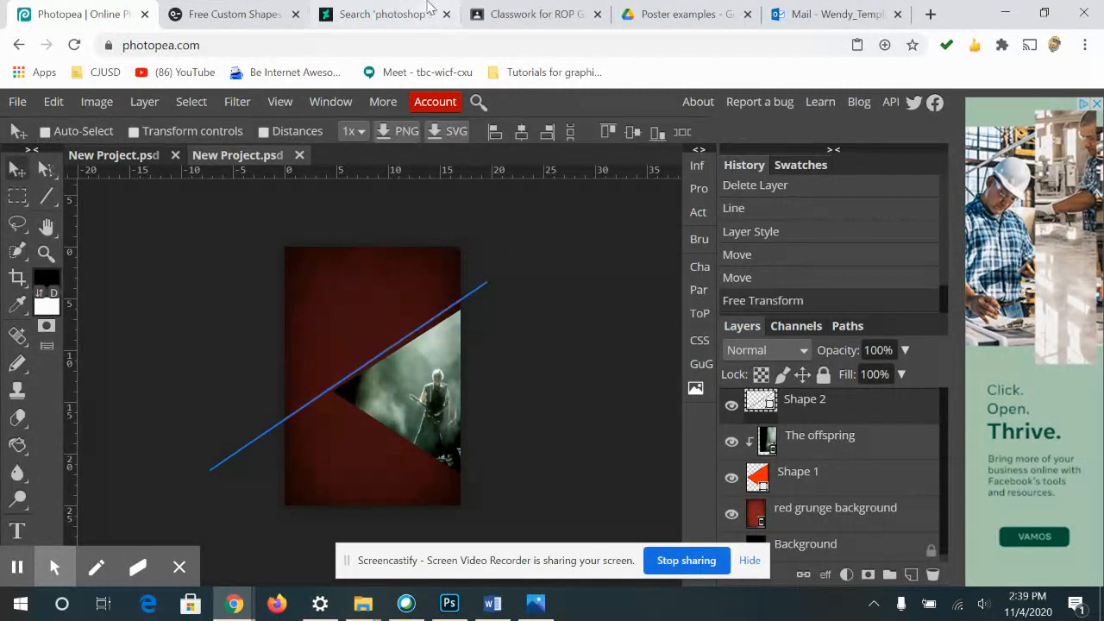
- Following the Revolution poster example, draw a second line from the poster's upper-left corner down to the first diagonal
left_click(630, 8)
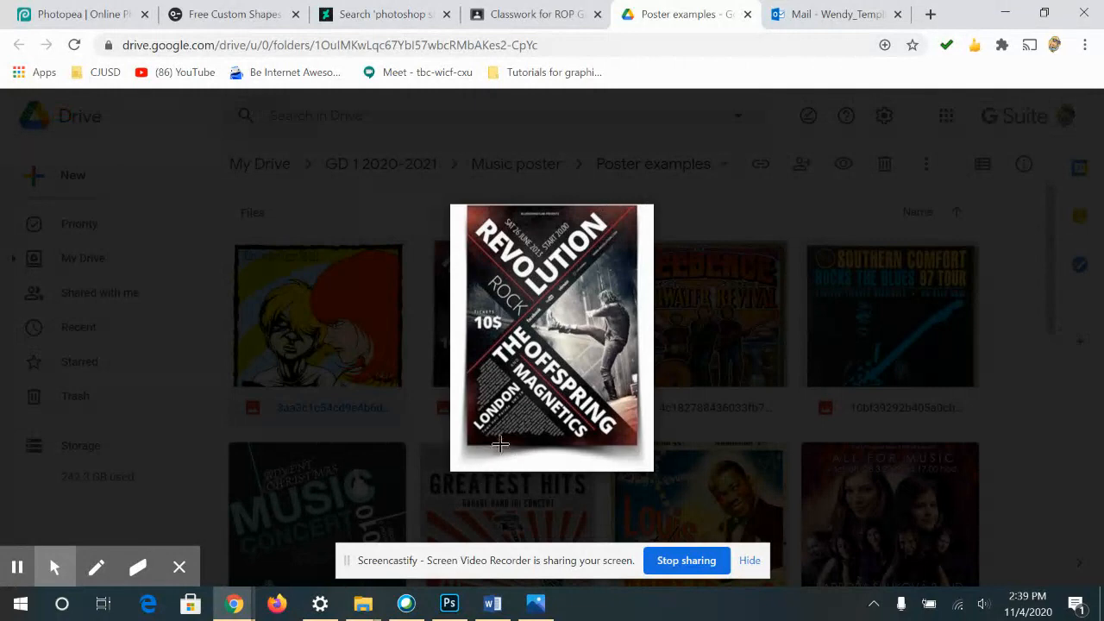
left_click(48, 8)
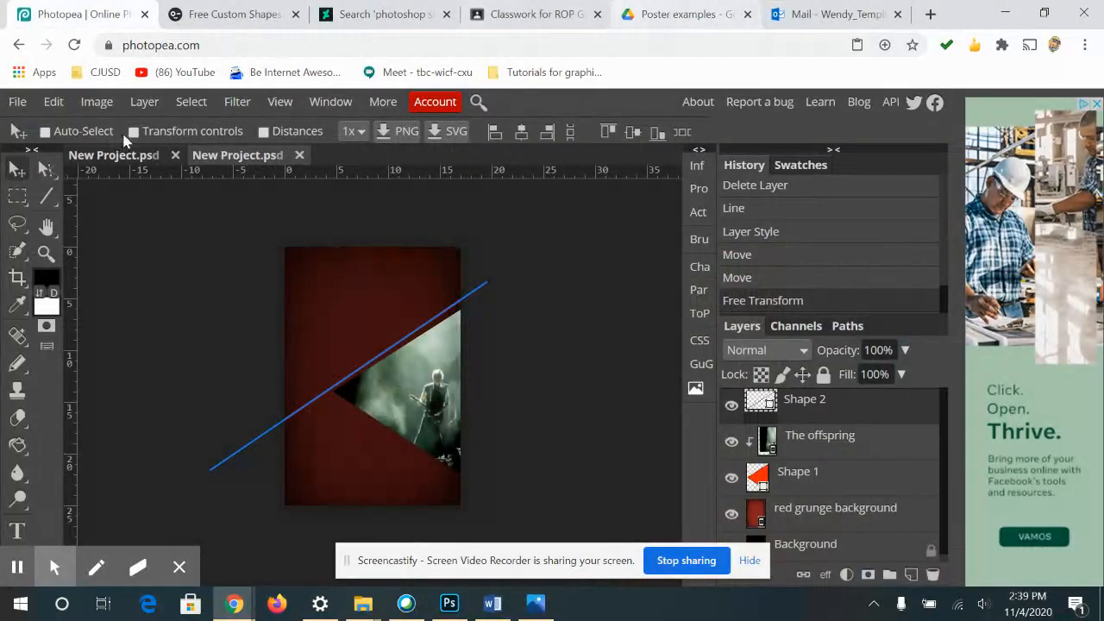
left_click(47, 197)
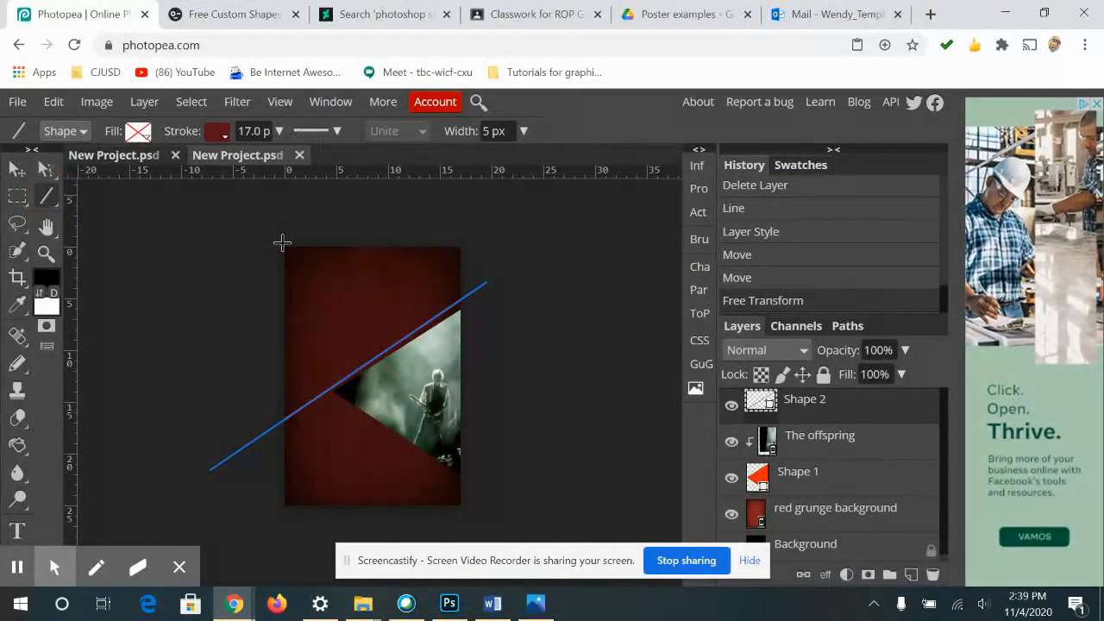
left_click_drag(284, 244, 372, 350)
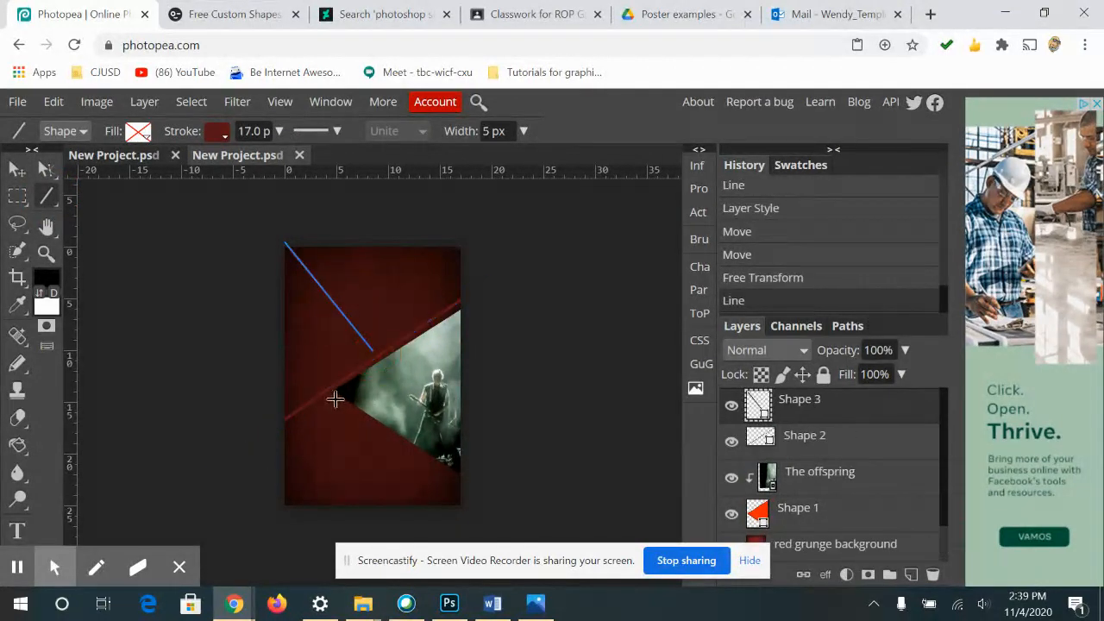
- Compare the poster's line layout with the Revolution example in Google Drive and return to Photopea
left_click(682, 14)
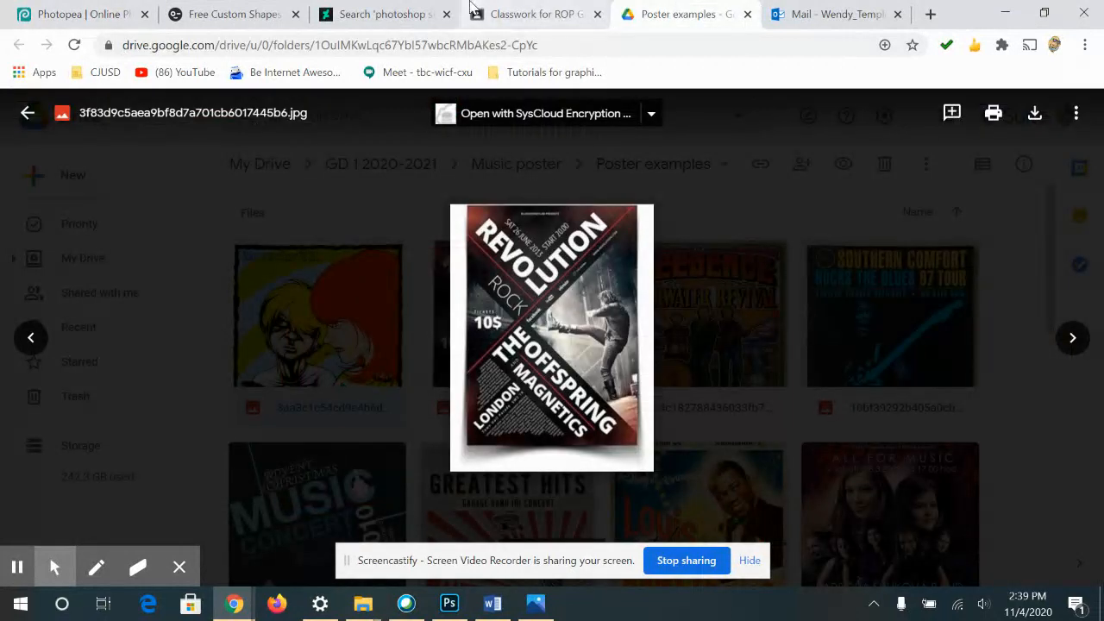
left_click(74, 14)
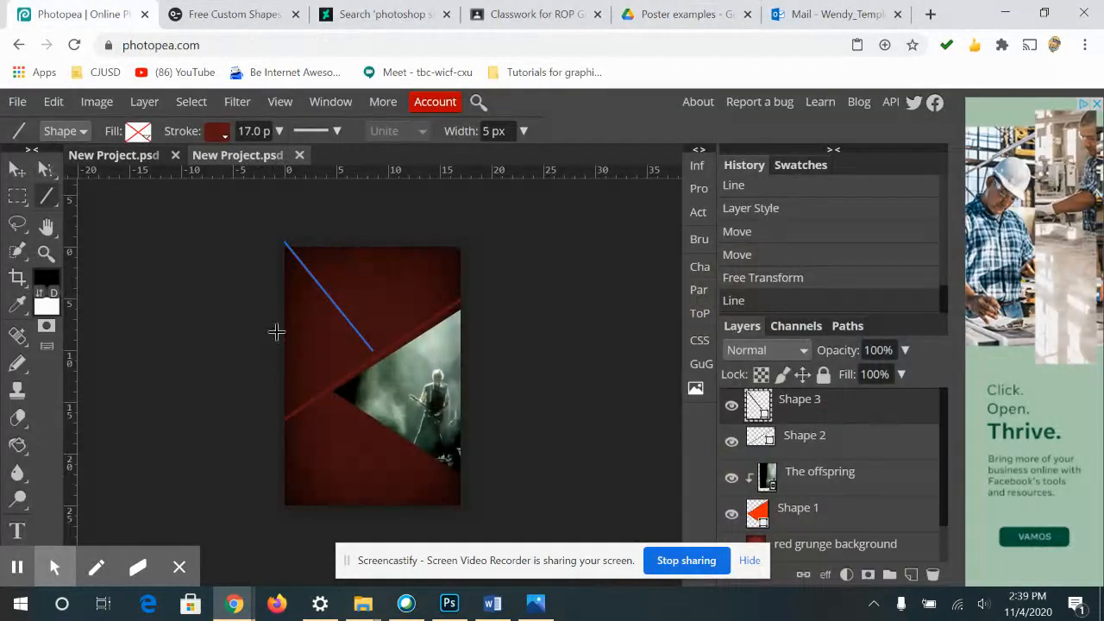
left_click(633, 8)
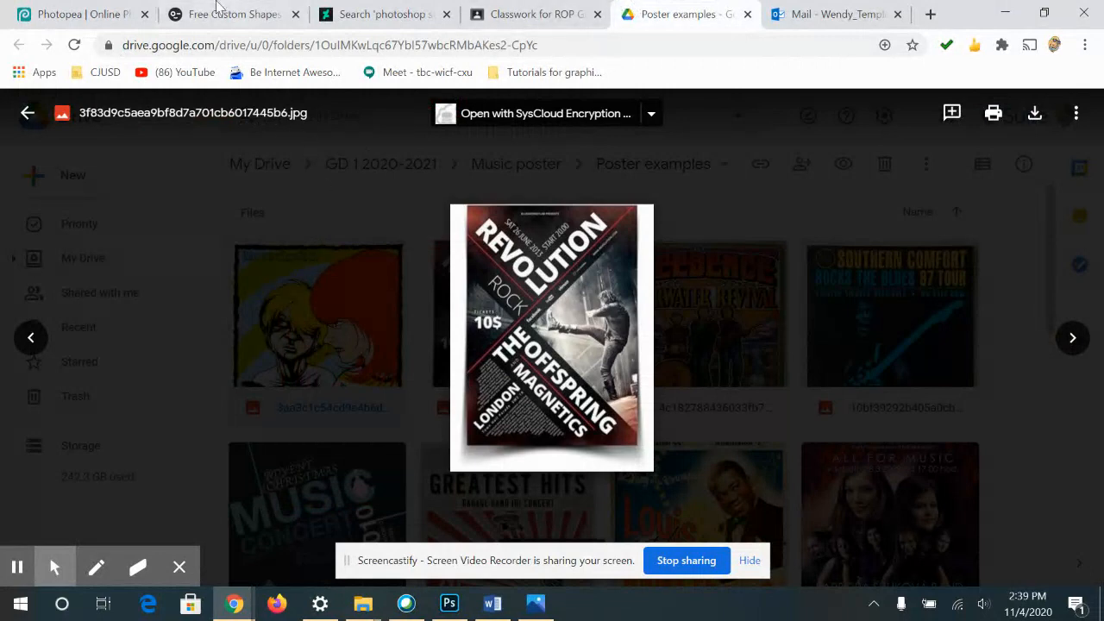
left_click(82, 14)
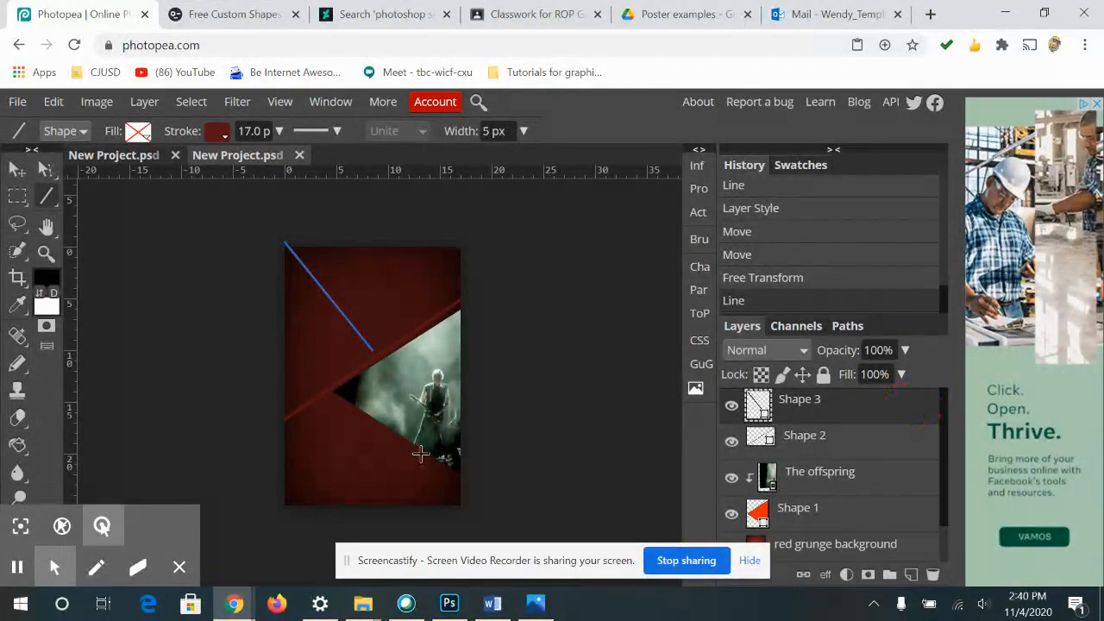
left_click(649, 11)
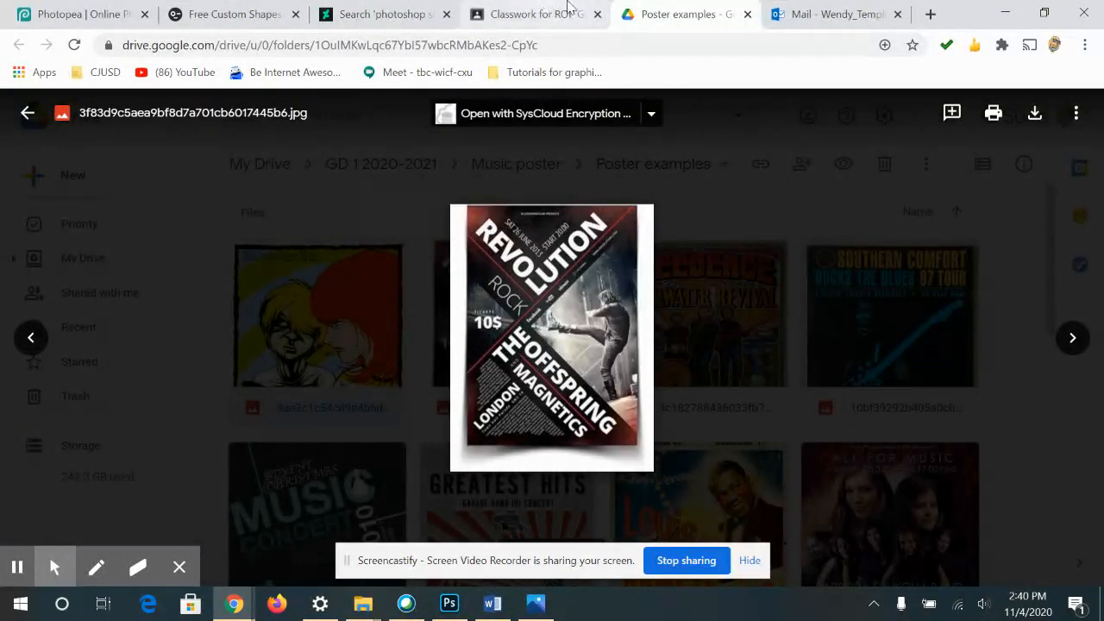
left_click(77, 14)
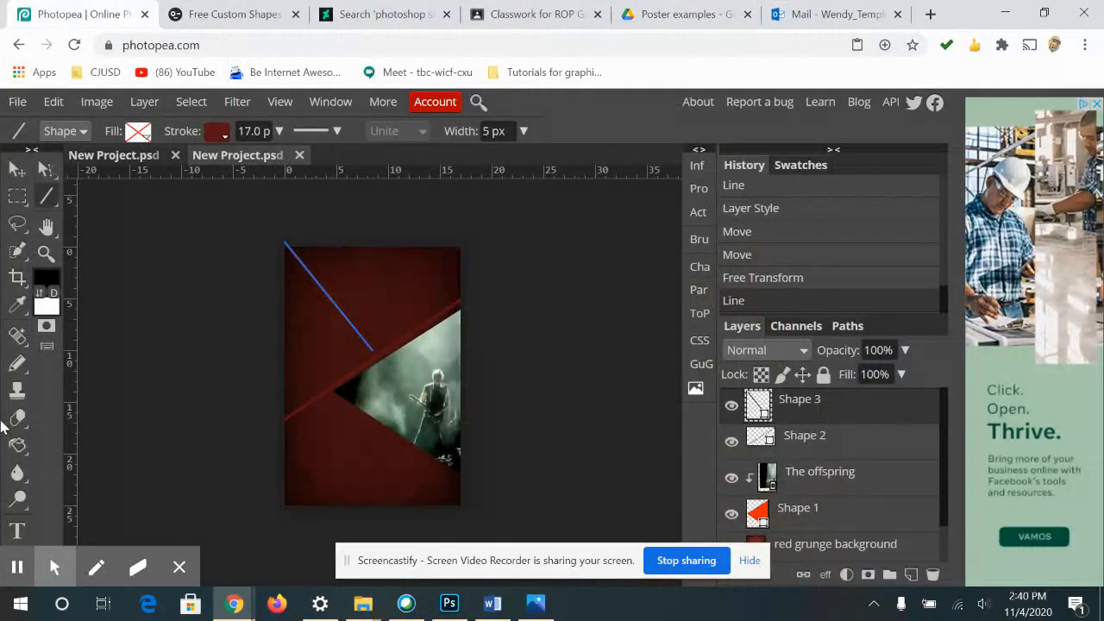
- Add a white text layer reading REV at 152 px near the top of the poster
left_click(17, 530)
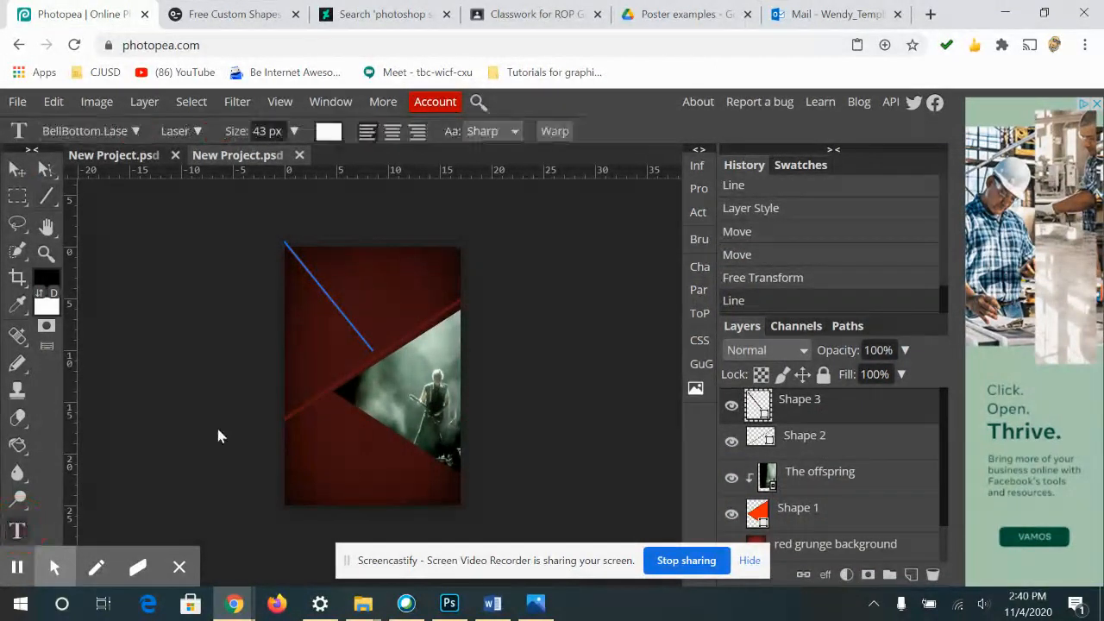
left_click(324, 263)
left_click(293, 131)
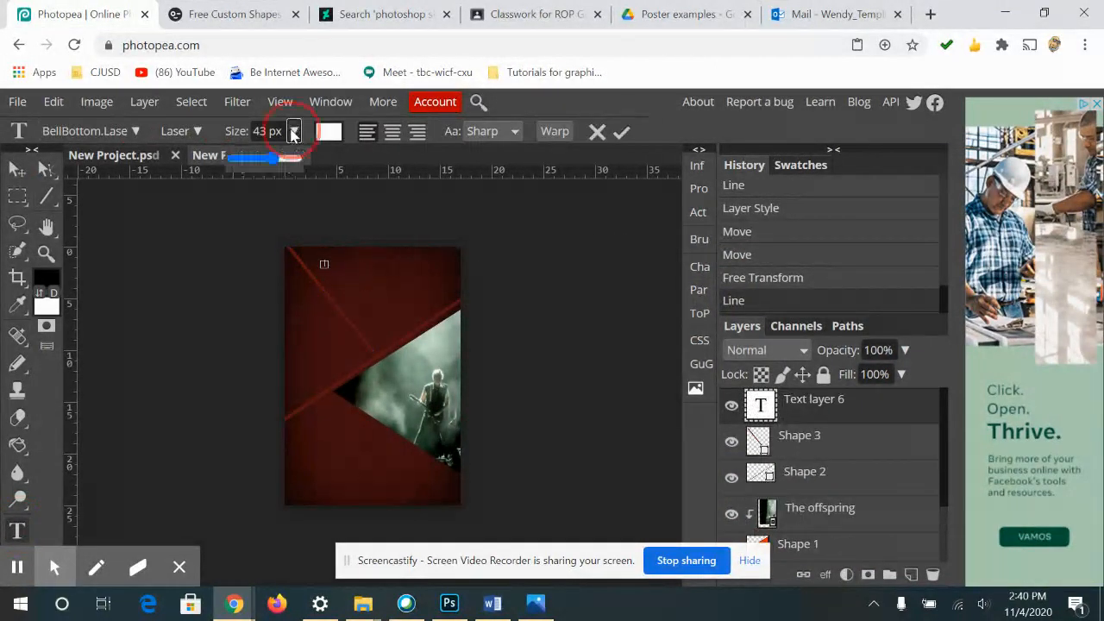
left_click_drag(275, 159, 301, 160)
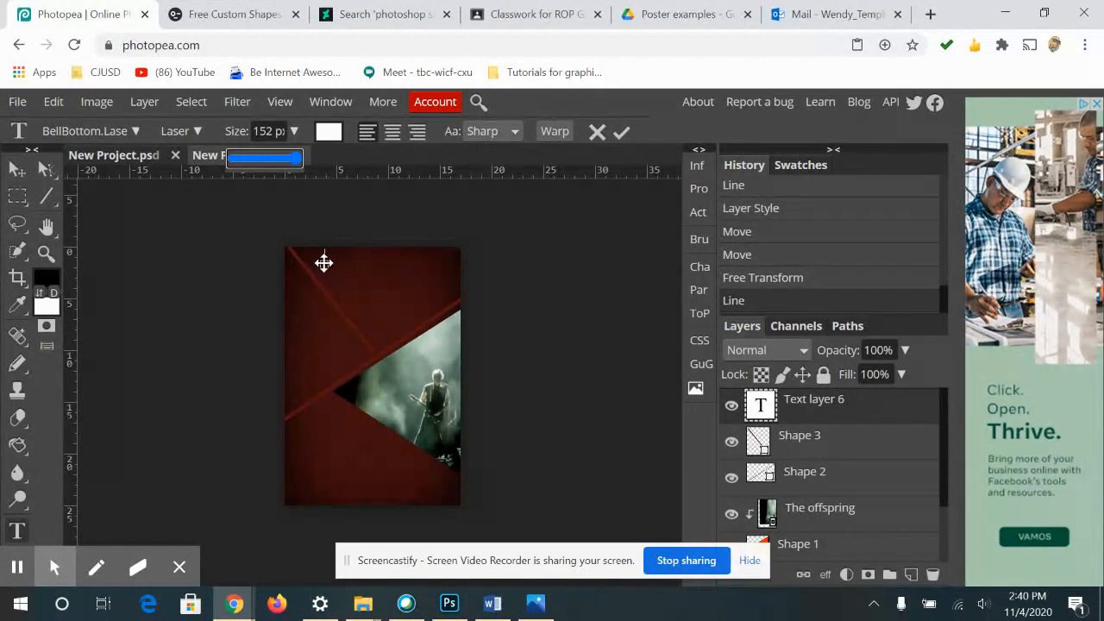
left_click(323, 263)
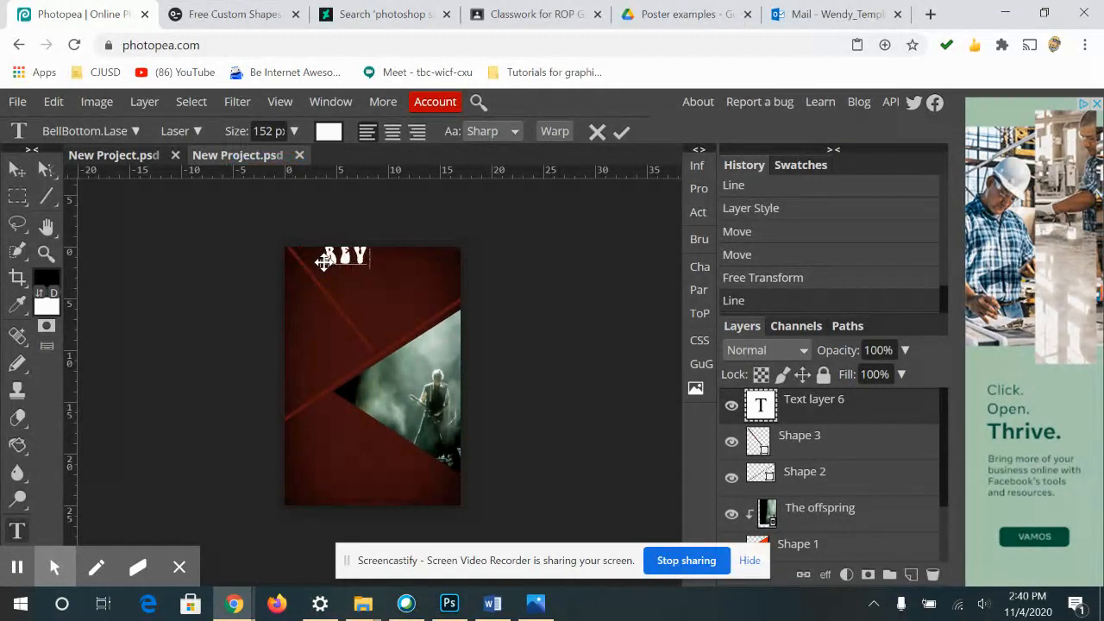
- Select the REV text and filter its font list to Sans Serif only, with the font search cleared
double_click(327, 258)
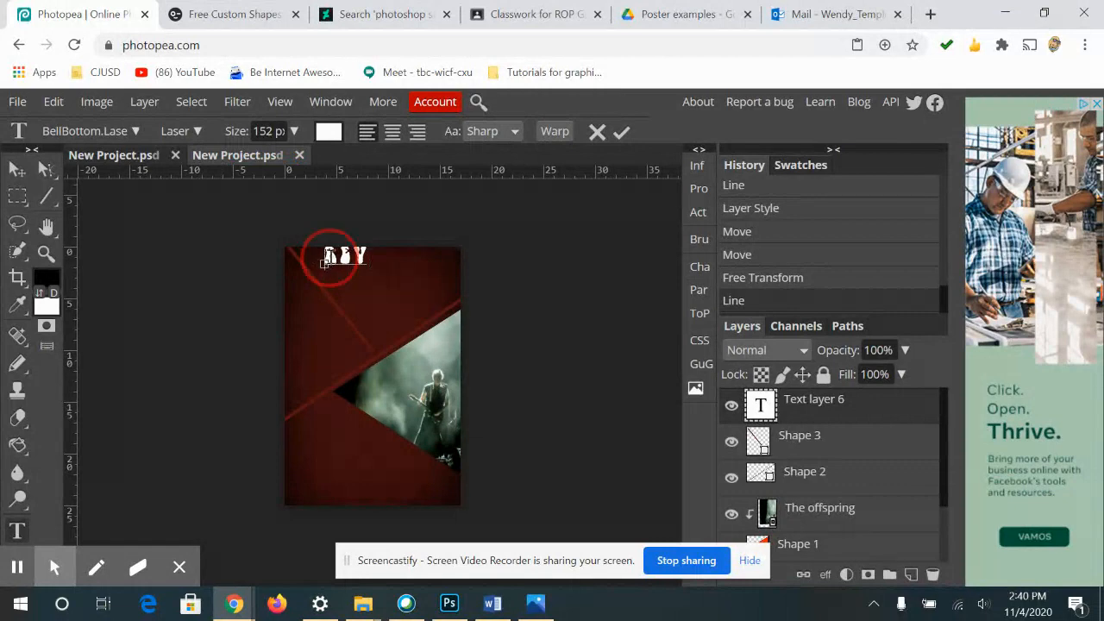
left_click(197, 132)
left_click(234, 165)
left_click(133, 132)
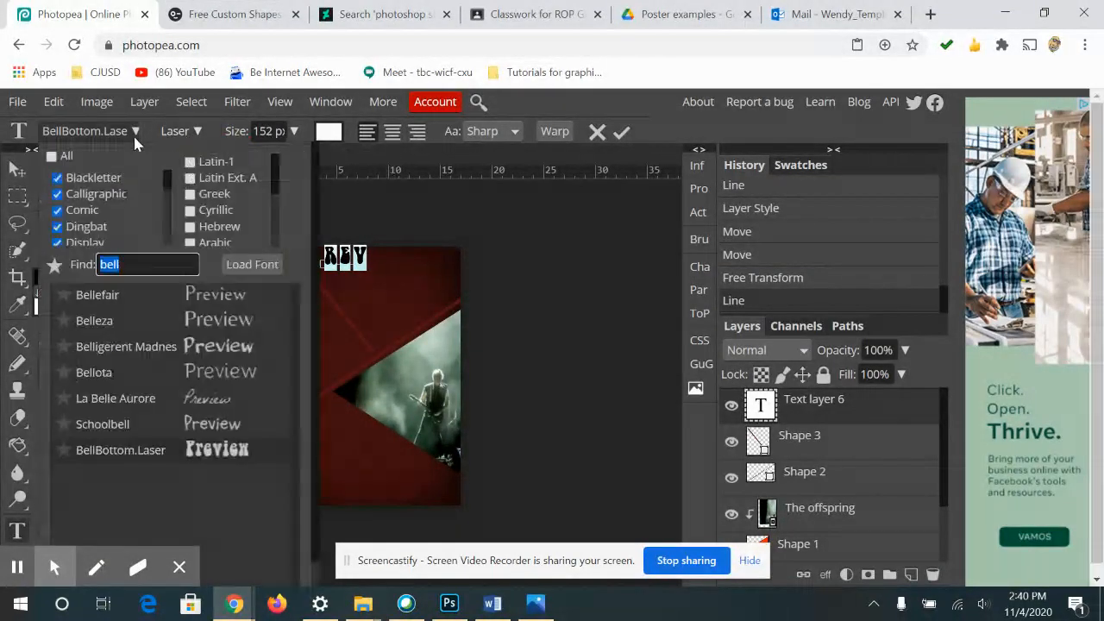
left_click(51, 156)
scroll(82, 215, "down", 4)
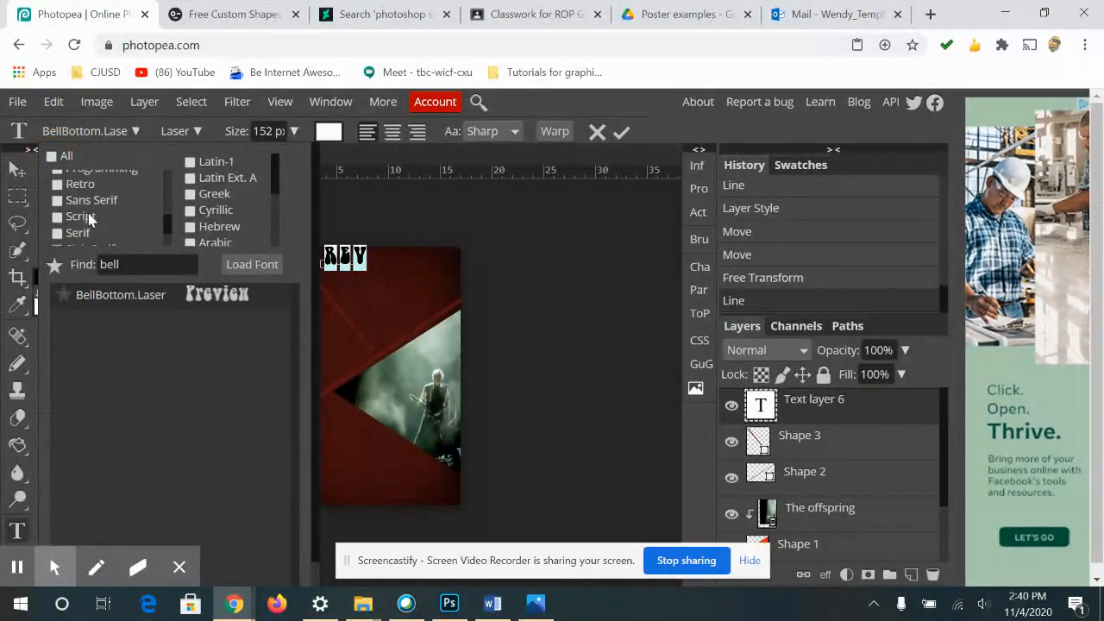
left_click(86, 203)
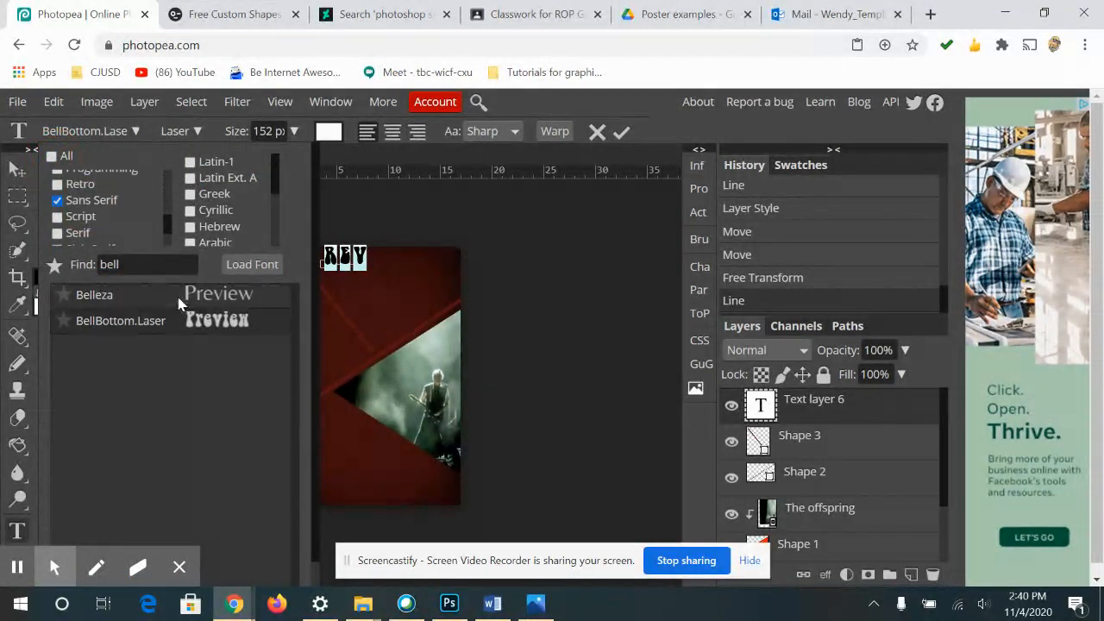
double_click(113, 268)
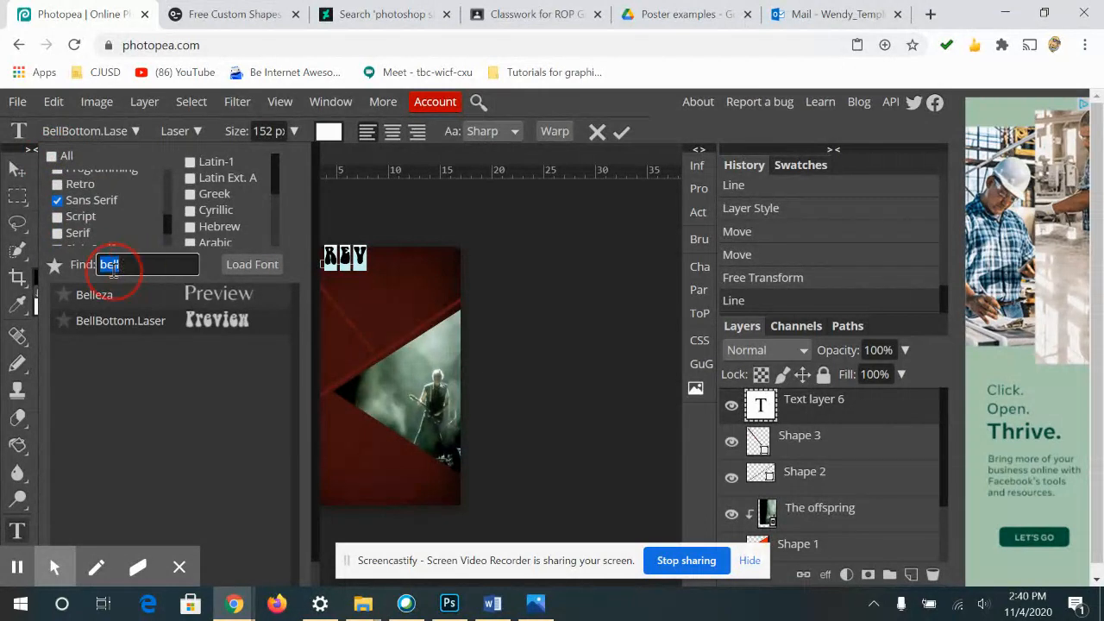
key("BackSpace")
- Browse the sans serif fonts and set the REV text in Syne
scroll(245, 448, "down", 1)
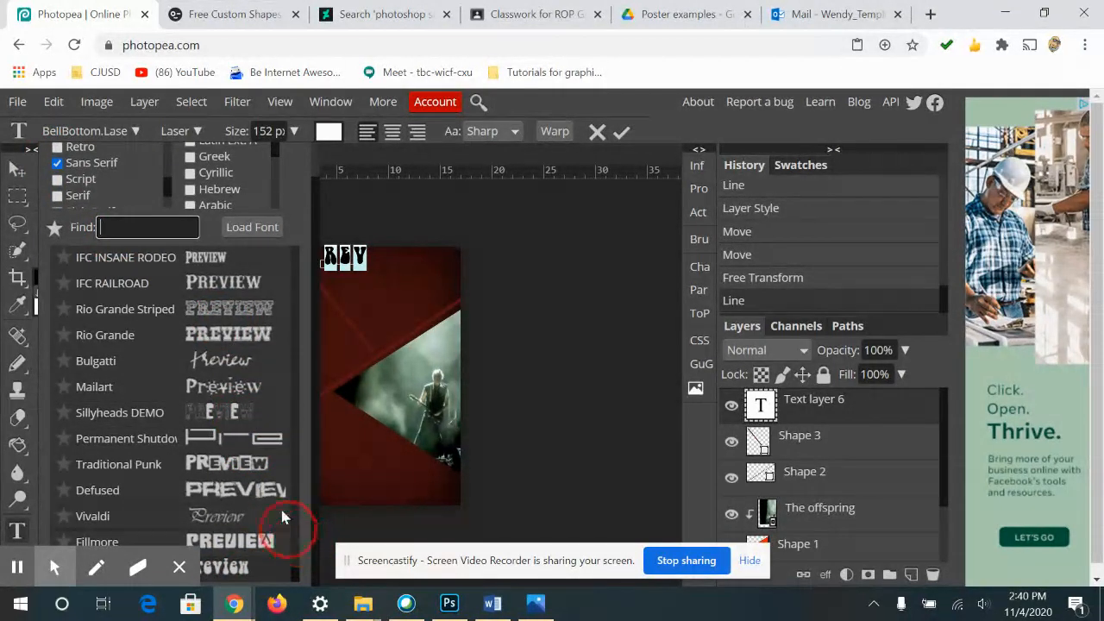
scroll(300, 561, "up", 3)
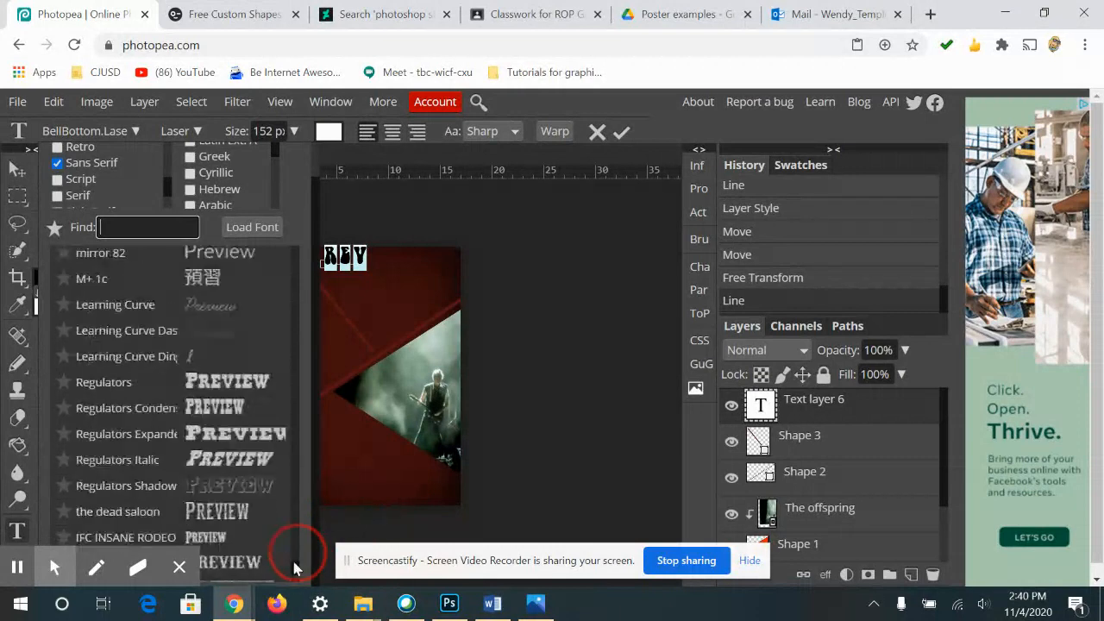
mouse_move(294, 564)
left_mouse_down()
mouse_move(294, 580)
mouse_move(302, 547)
left_mouse_up()
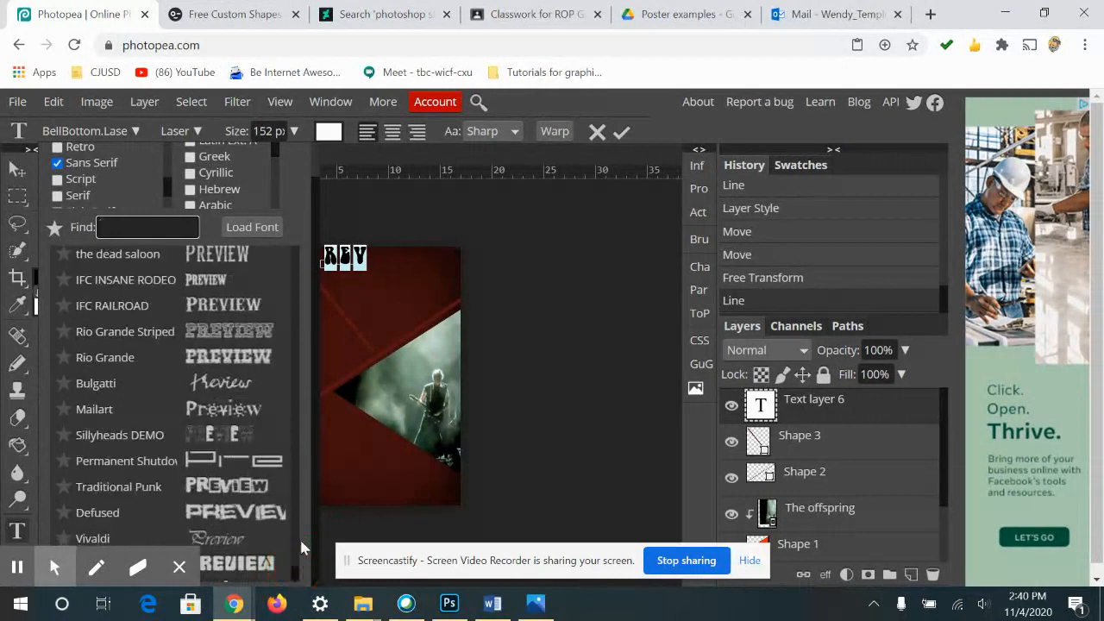
left_click(296, 306)
left_click(298, 309)
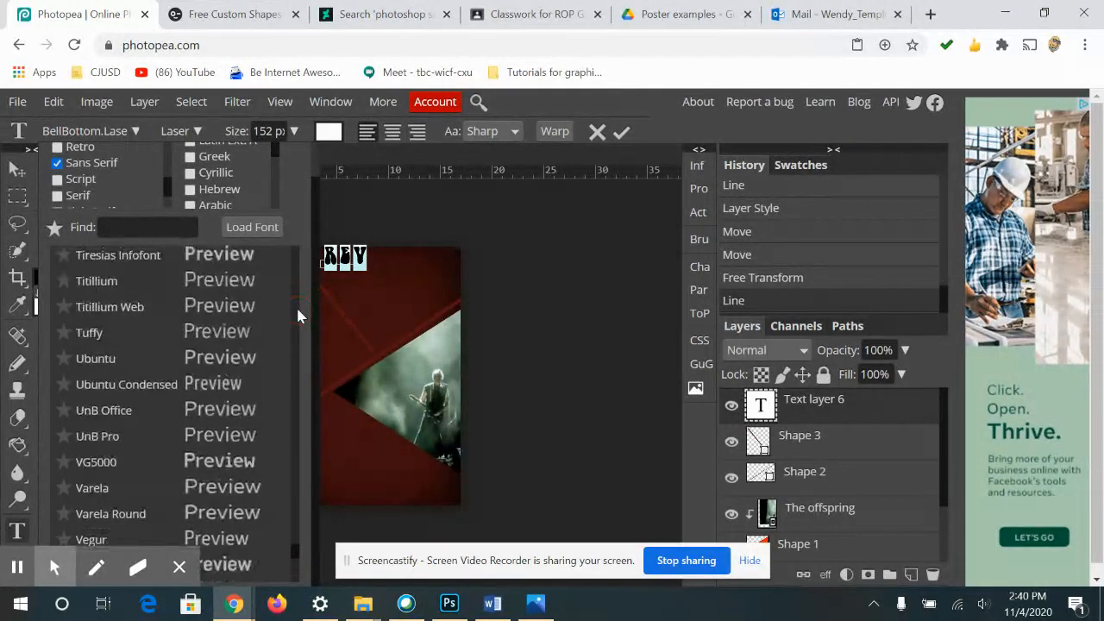
left_click(298, 309)
left_click(298, 316)
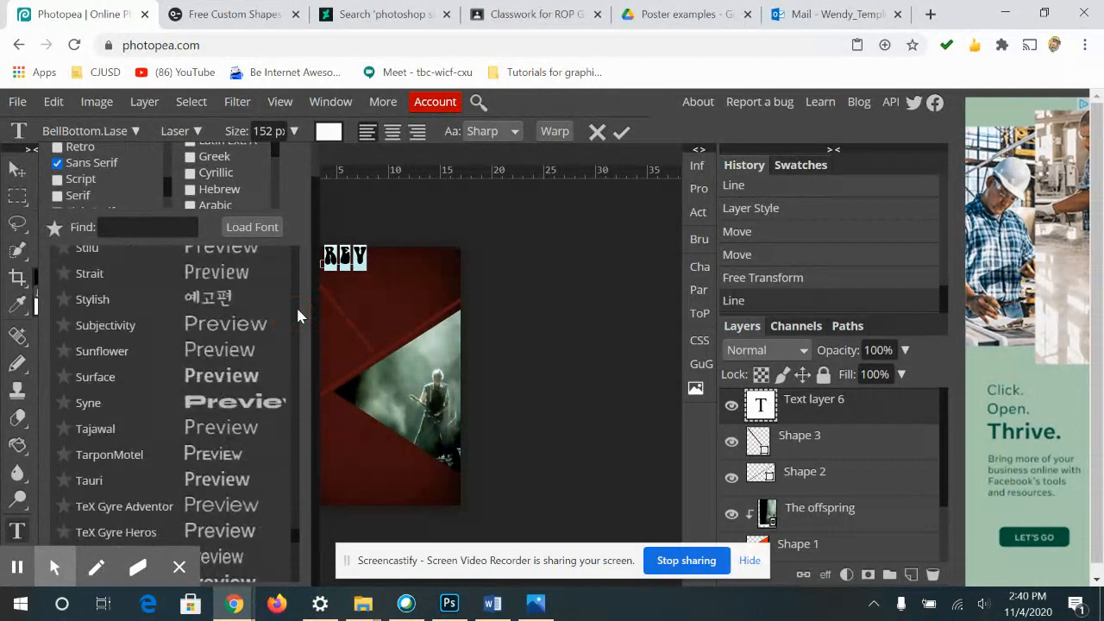
left_click(259, 403)
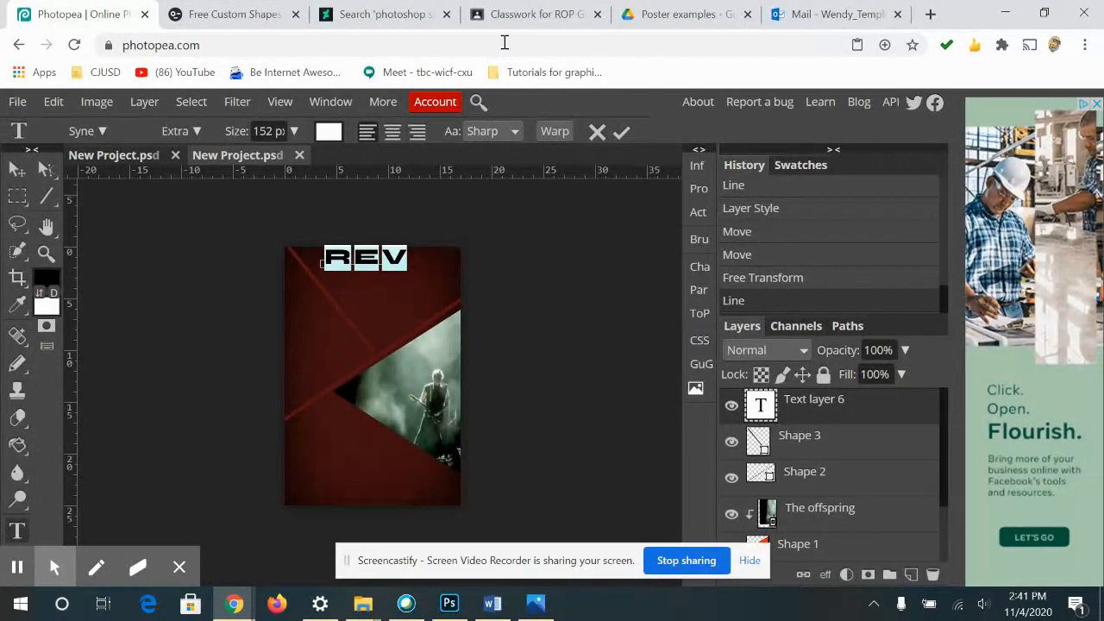
- Check the lettering of the Revolution example in Google Drive, return to Photopea and set the REV text's tracking to -97%
left_click(682, 11)
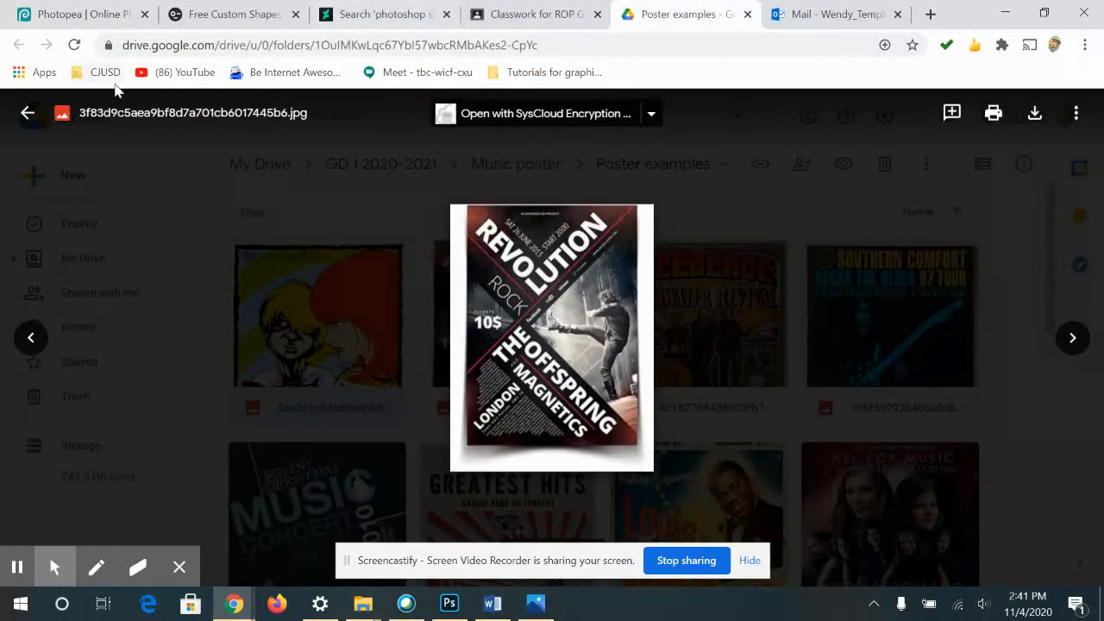
left_click(80, 14)
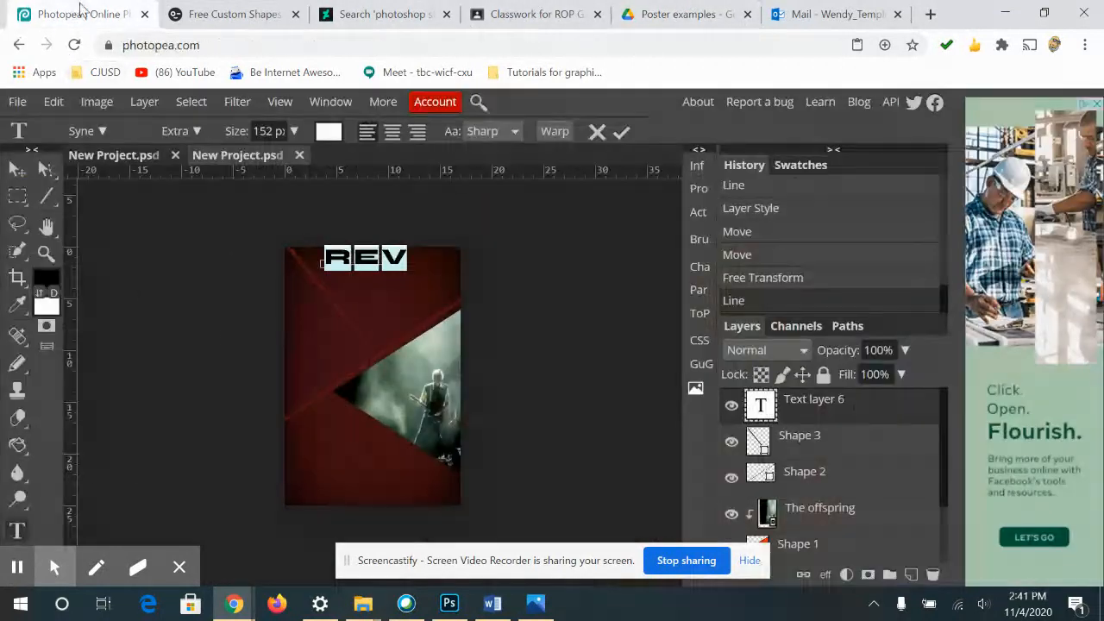
left_click(699, 268)
left_click_drag(652, 248, 605, 273)
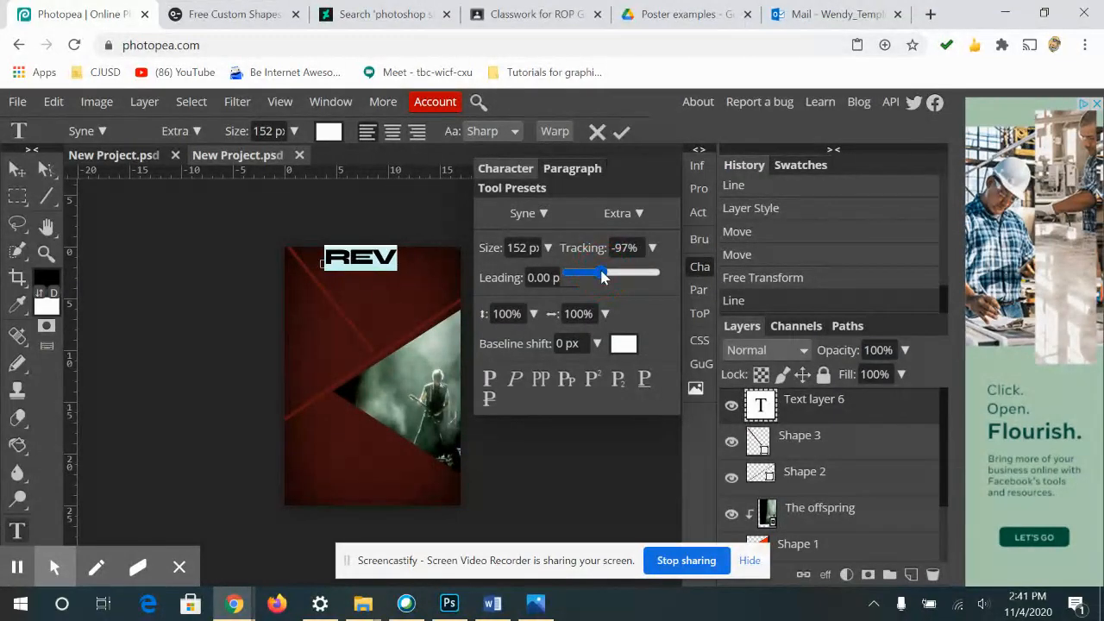
left_click(26, 171)
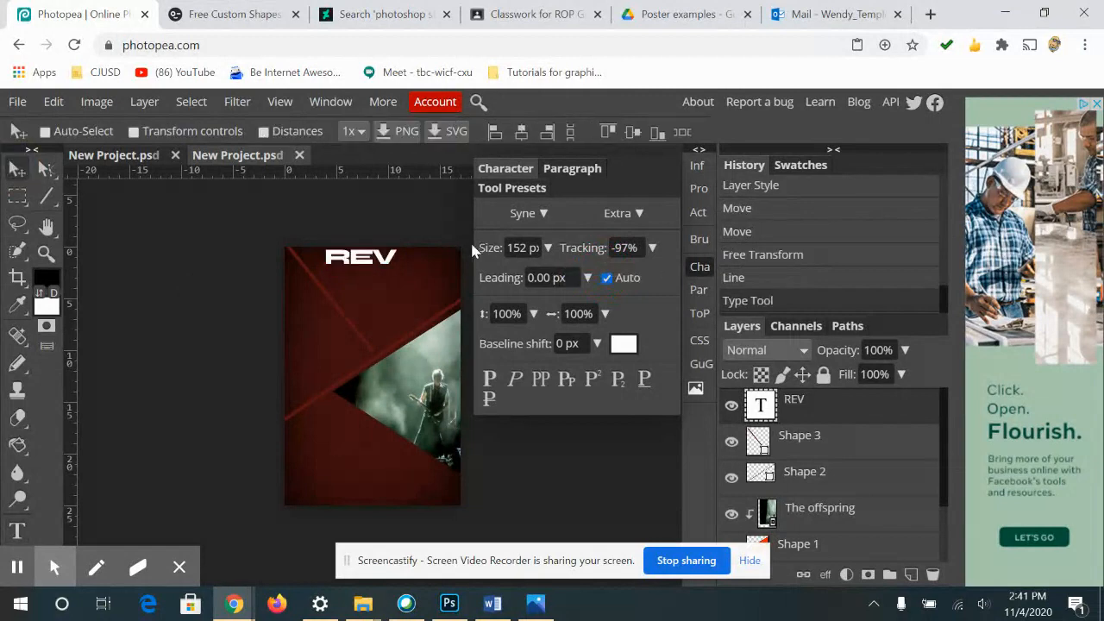
left_click(707, 270)
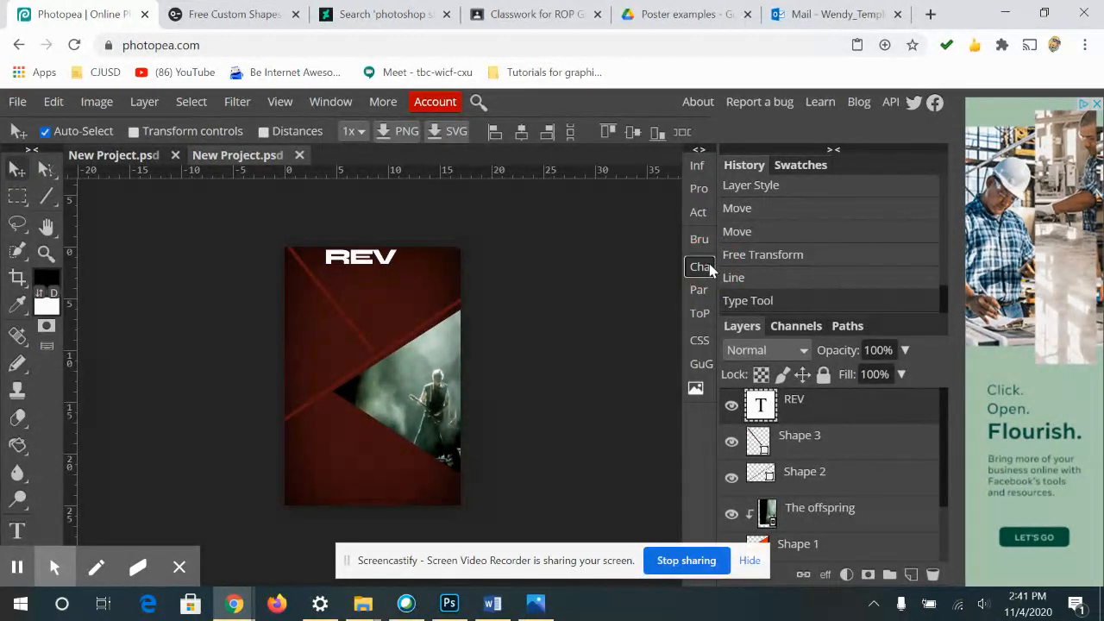
- Rotate REV to about 51° and place it along the upper-left line, ending near the first diagonal as in the Revolution example
key("ctrl+t")
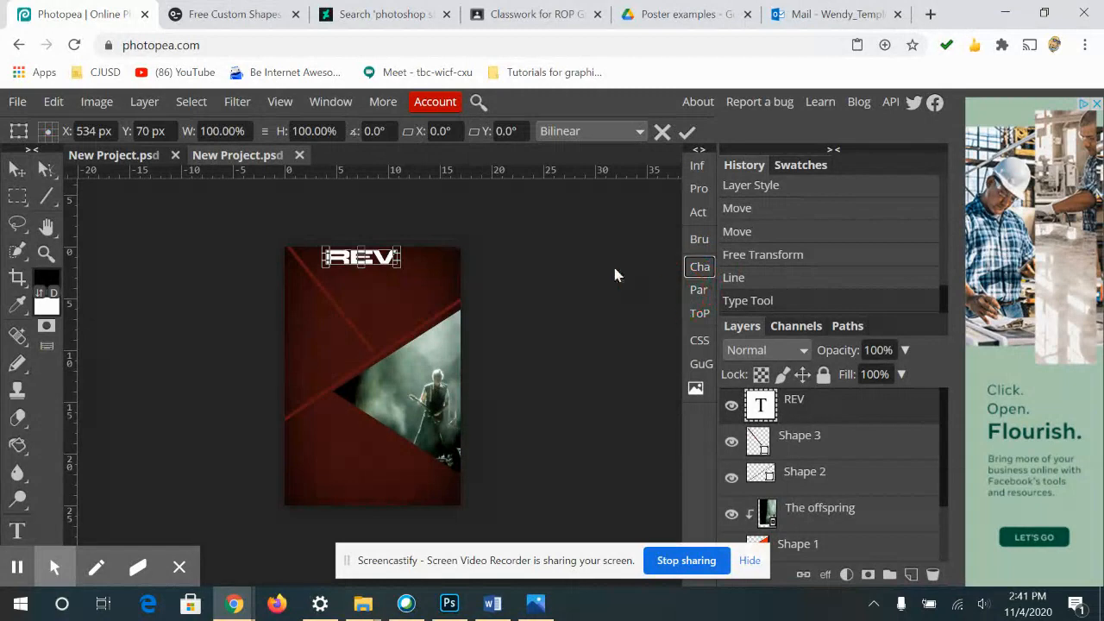
left_click(412, 274)
left_click_drag(412, 274, 378, 333)
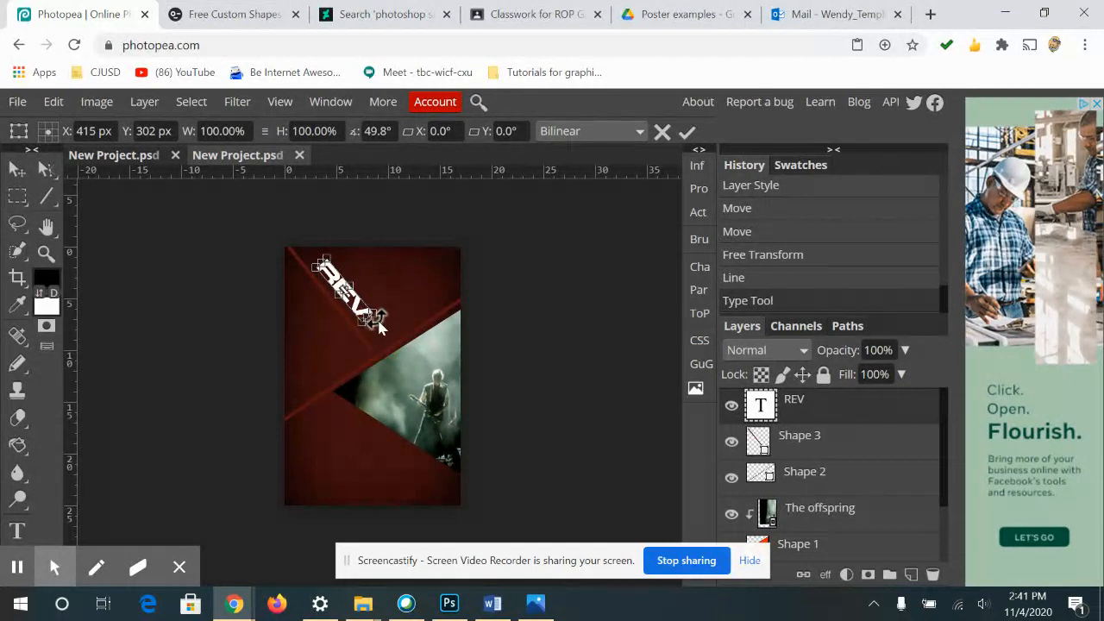
left_click(377, 321)
mouse_move(377, 320)
left_mouse_down()
mouse_move(361, 312)
mouse_move(374, 330)
left_mouse_up()
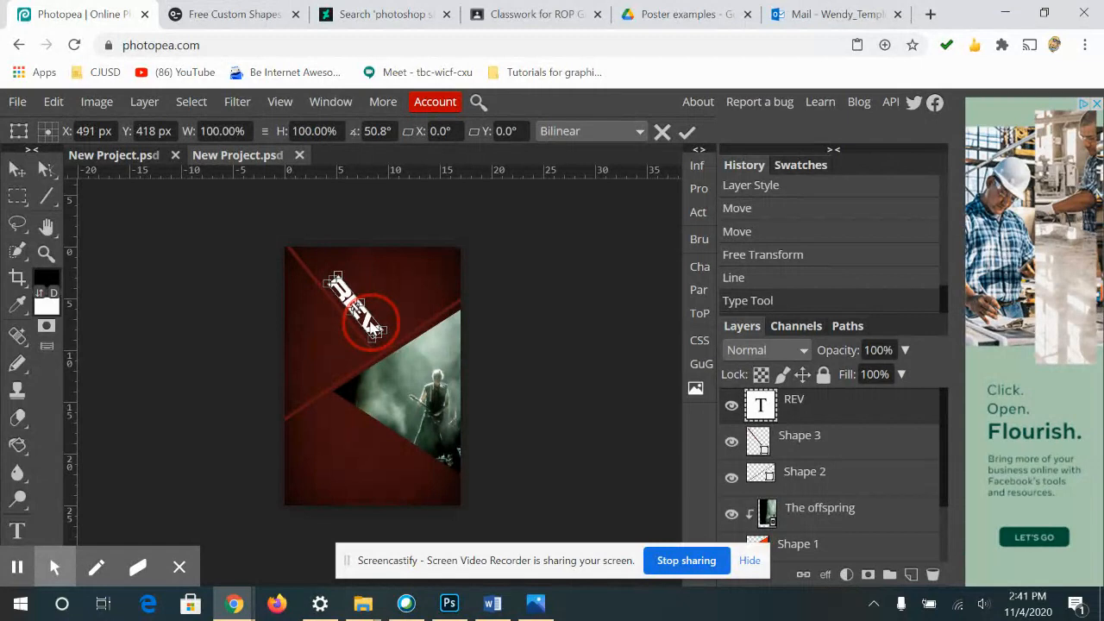
left_click(679, 15)
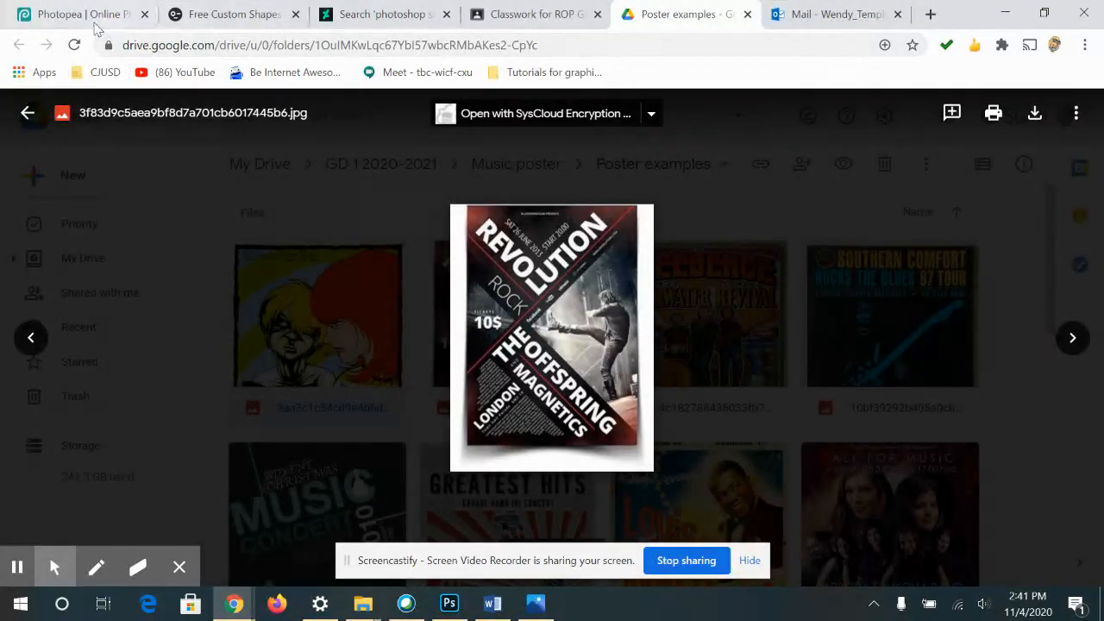
left_click(57, 14)
left_click_drag(377, 331, 381, 339)
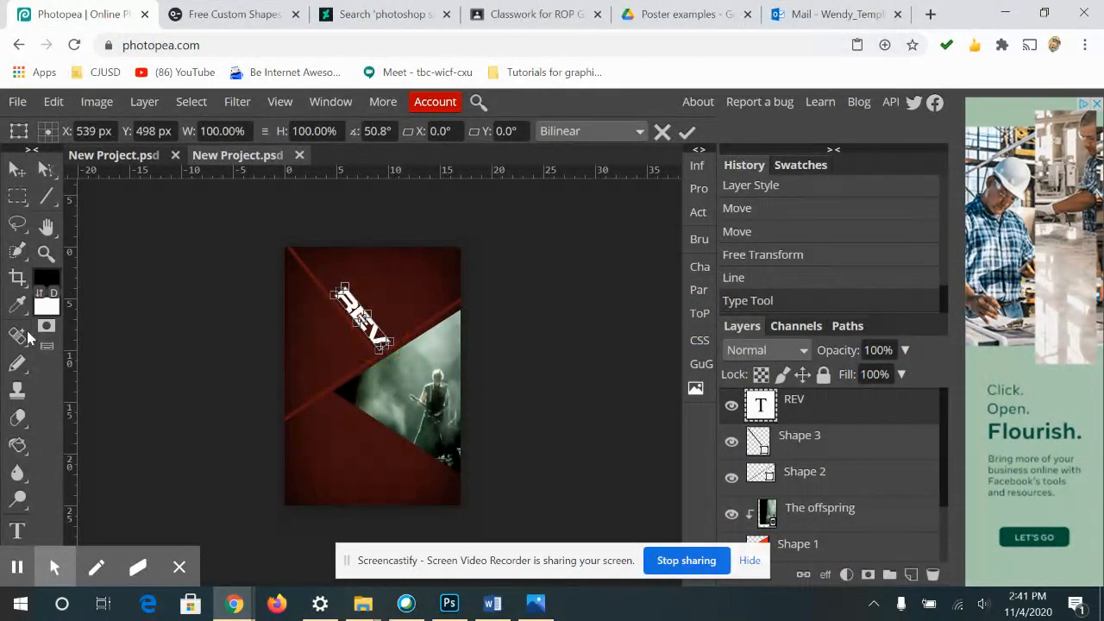
- Add a white Syne text layer reading OLUTION at 152 px near the poster's upper-right edge
left_click(16, 528)
left_click(384, 259)
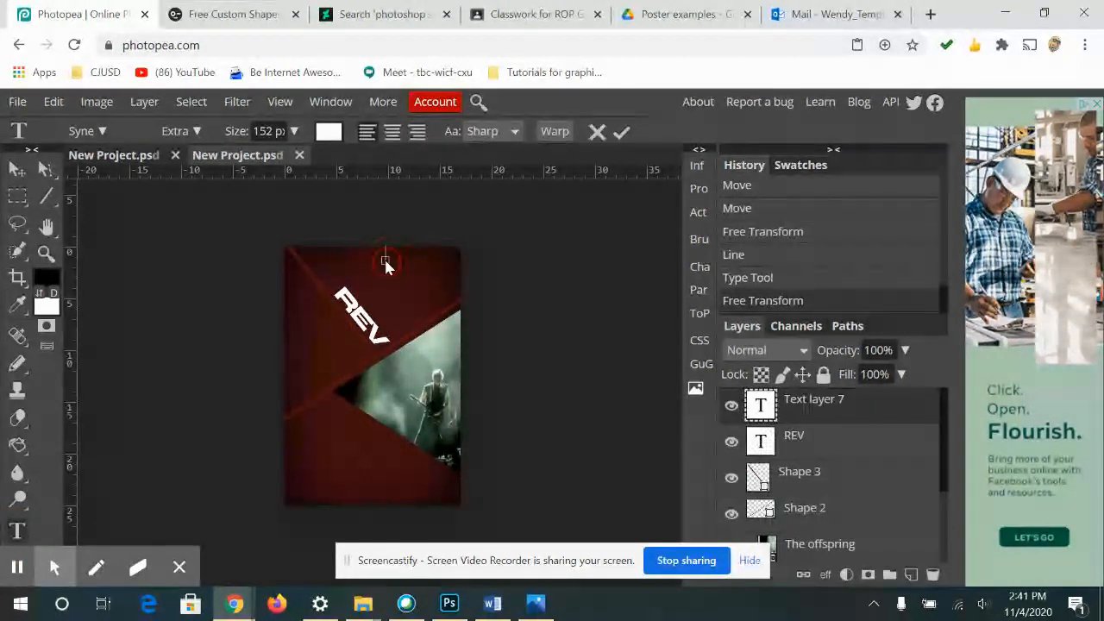
type("OLUTION")
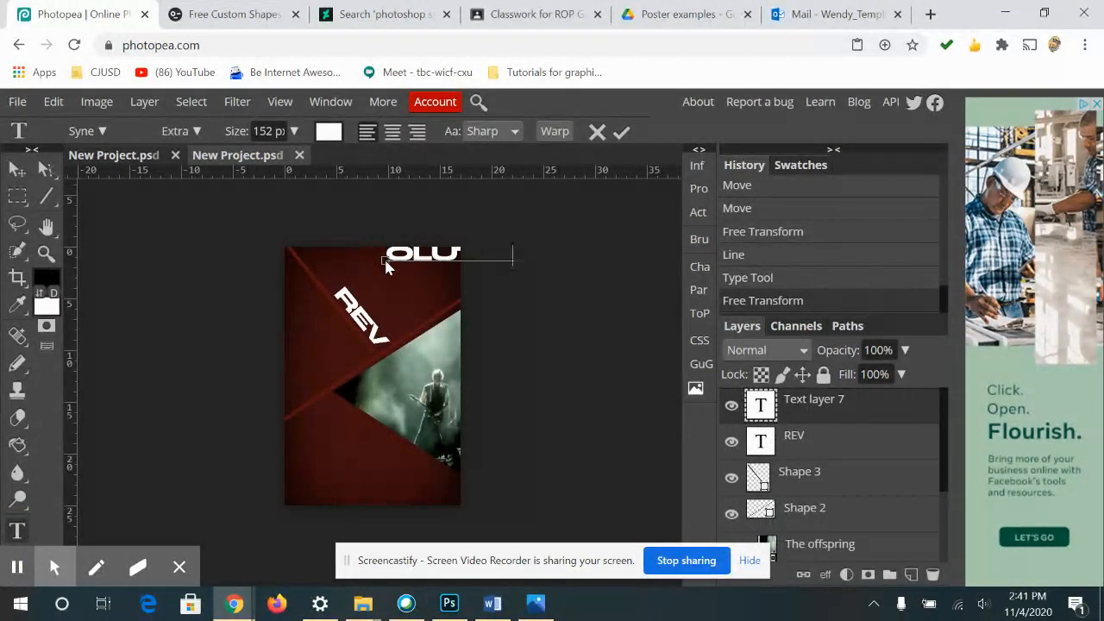
left_click(16, 169)
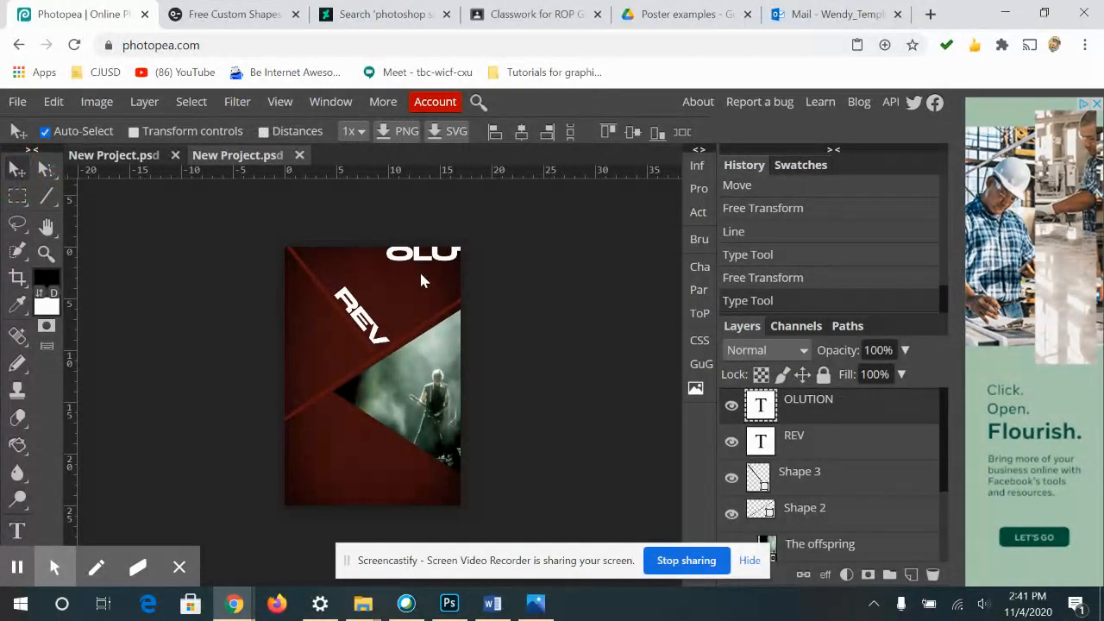
- Rotate OLUTION to about -30° and place it along the first diagonal, starting at the V of REV
key("ctrl+t")
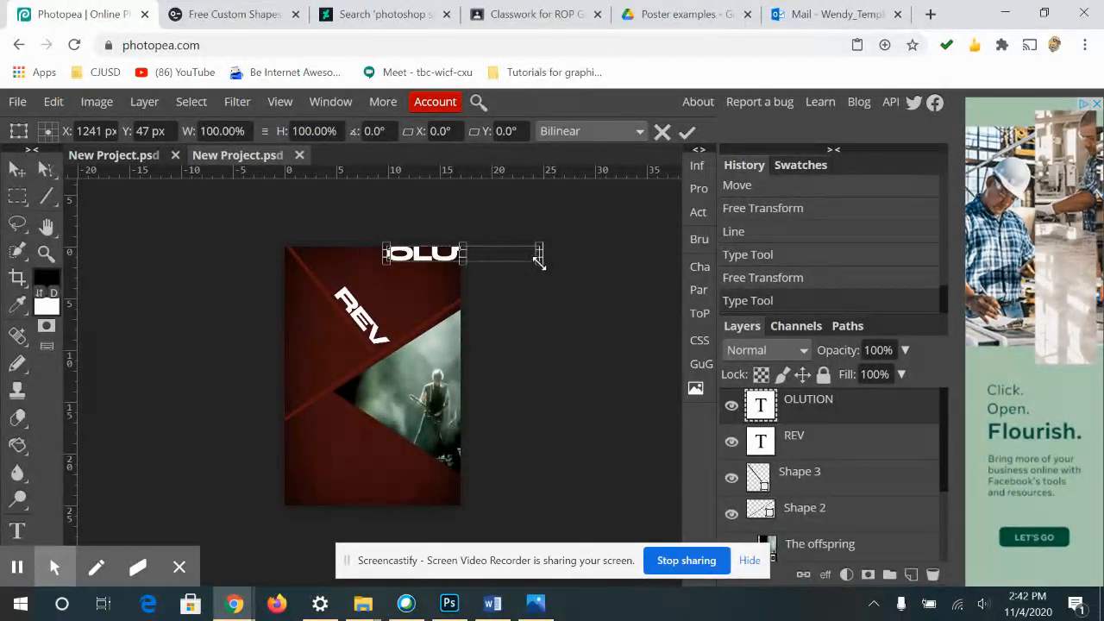
left_click_drag(549, 250, 491, 275)
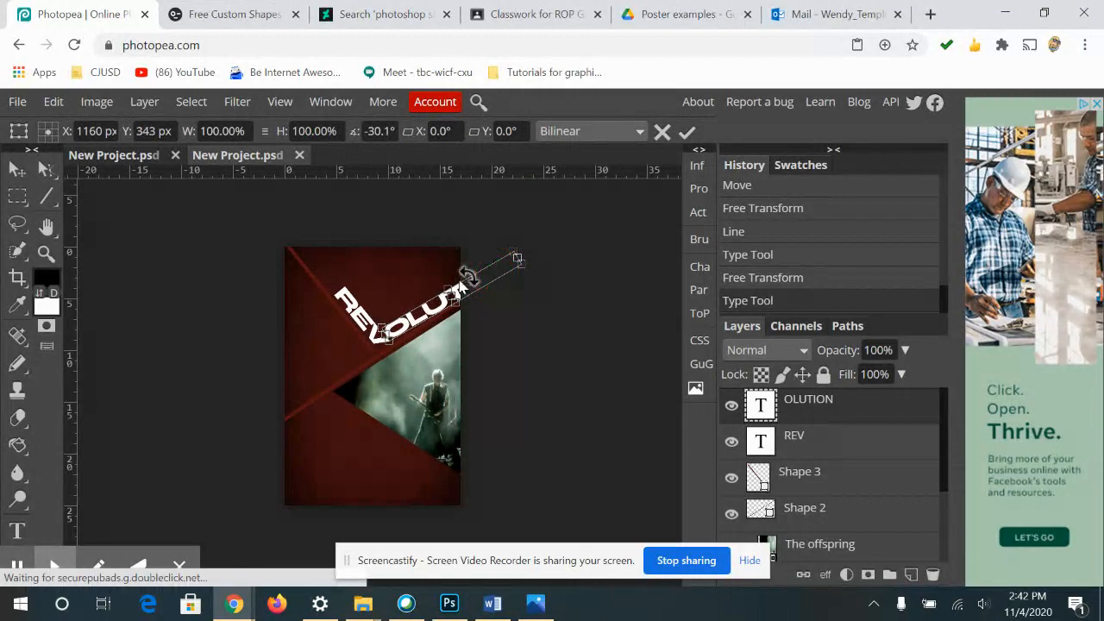
left_click(431, 291)
key("Return")
- Reduce the OLUTION text size to 81 px so the word fits inside the poster
double_click(429, 319)
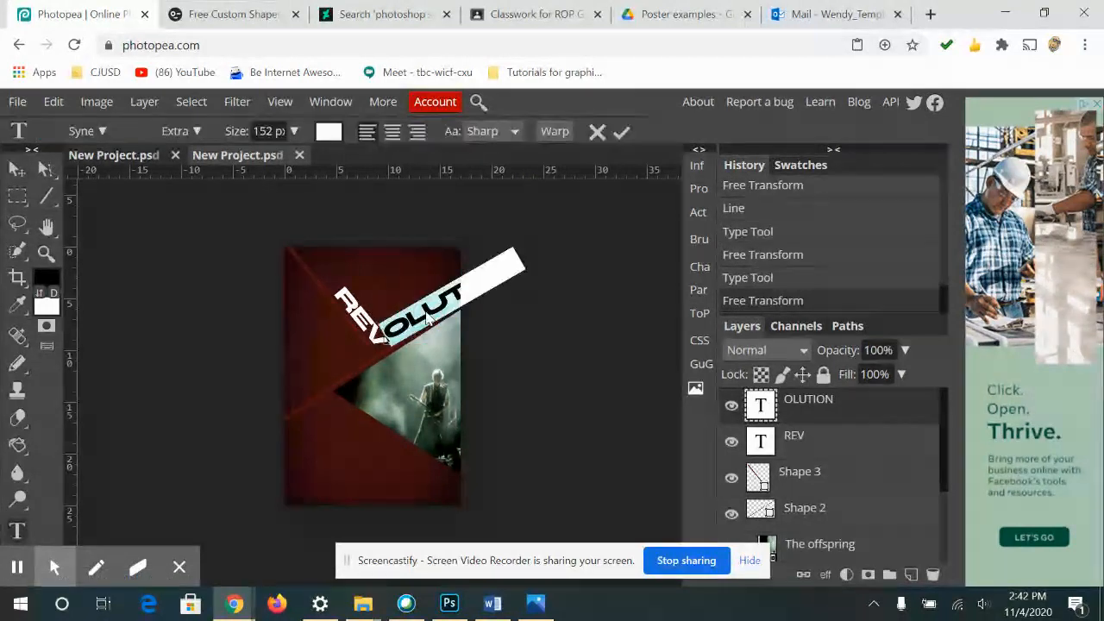
left_click(296, 132)
left_click_drag(296, 158, 281, 157)
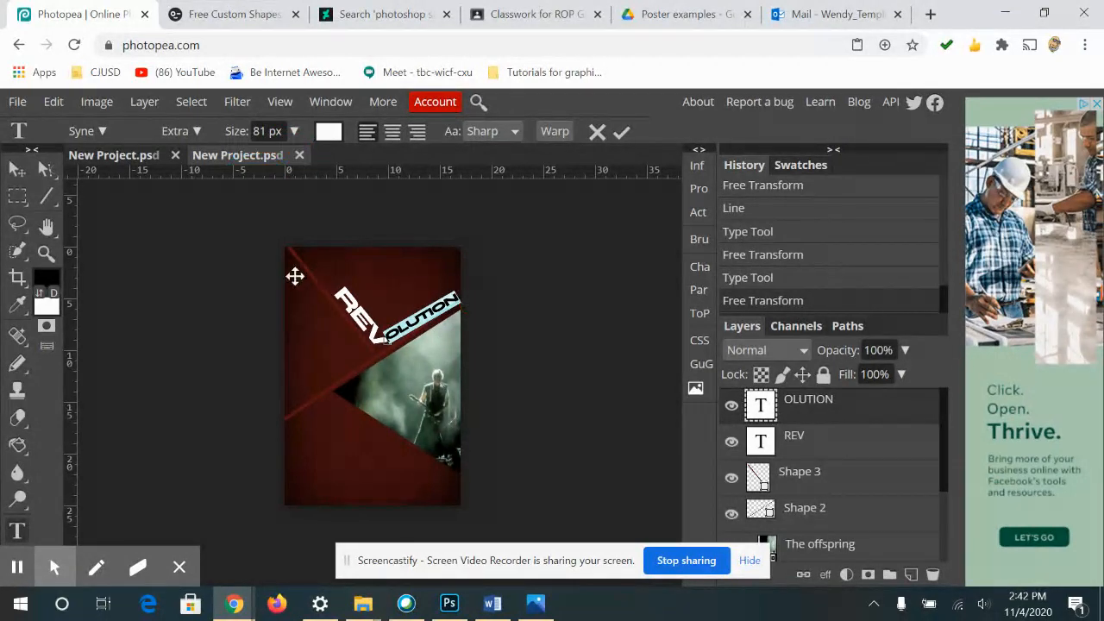
left_click(17, 170)
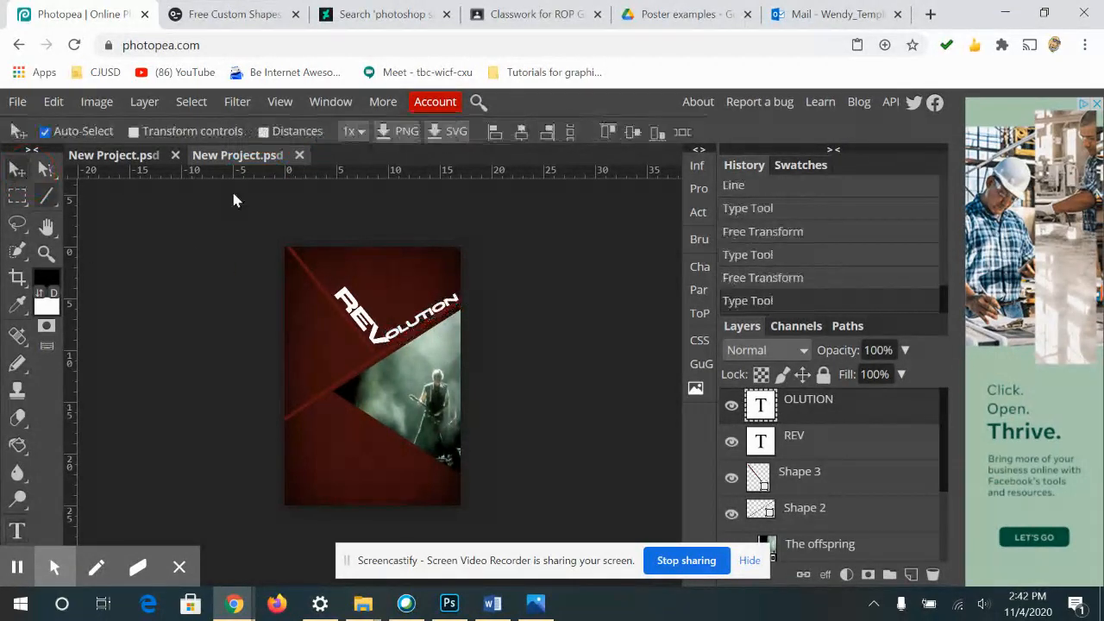
- Rotate OLUTION by a further -2.2° or so to follow the photo triangle's upper edge
key("ctrl+t")
left_click_drag(471, 281, 459, 292)
left_click(469, 290)
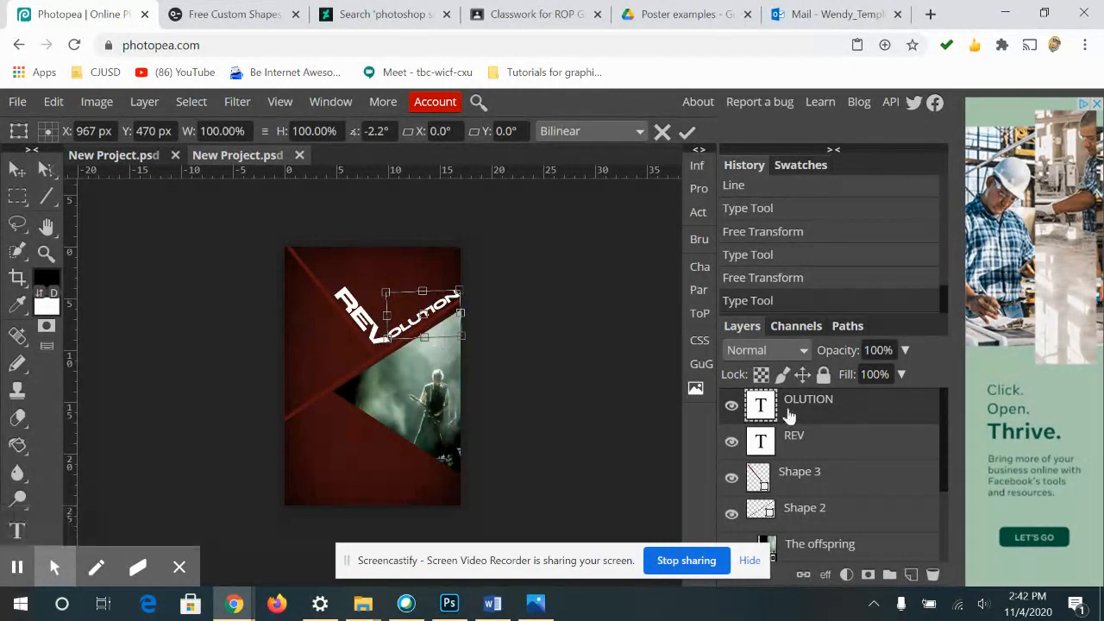
- Set the REV text size to 81 px to match OLUTION
left_click(824, 437)
left_click(15, 530)
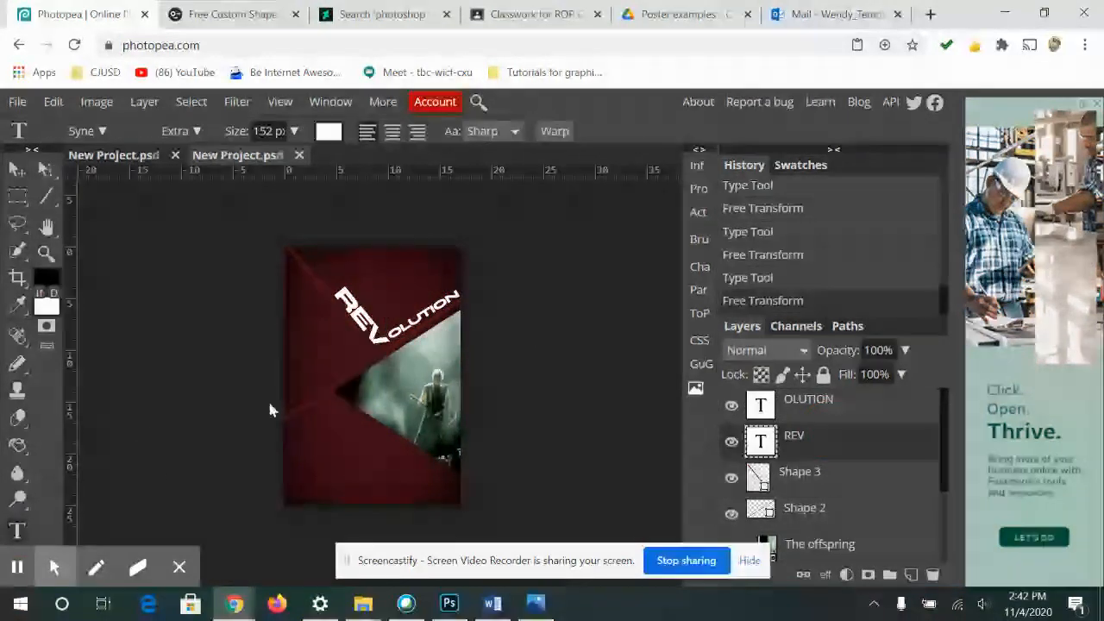
left_click(394, 333)
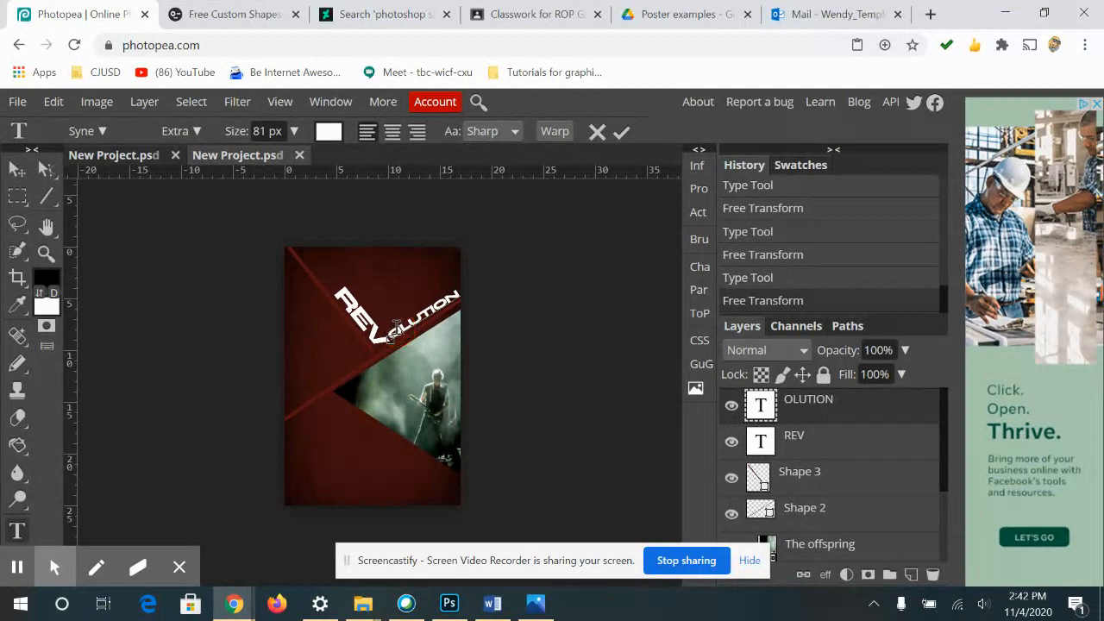
left_click(827, 451)
double_click(373, 330)
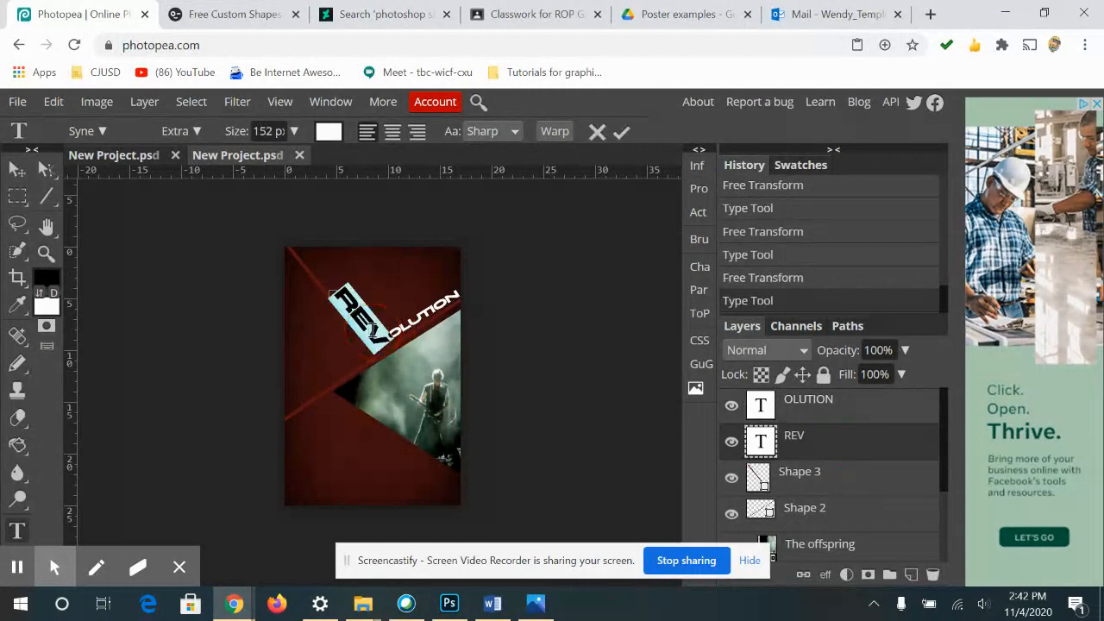
left_click(263, 131)
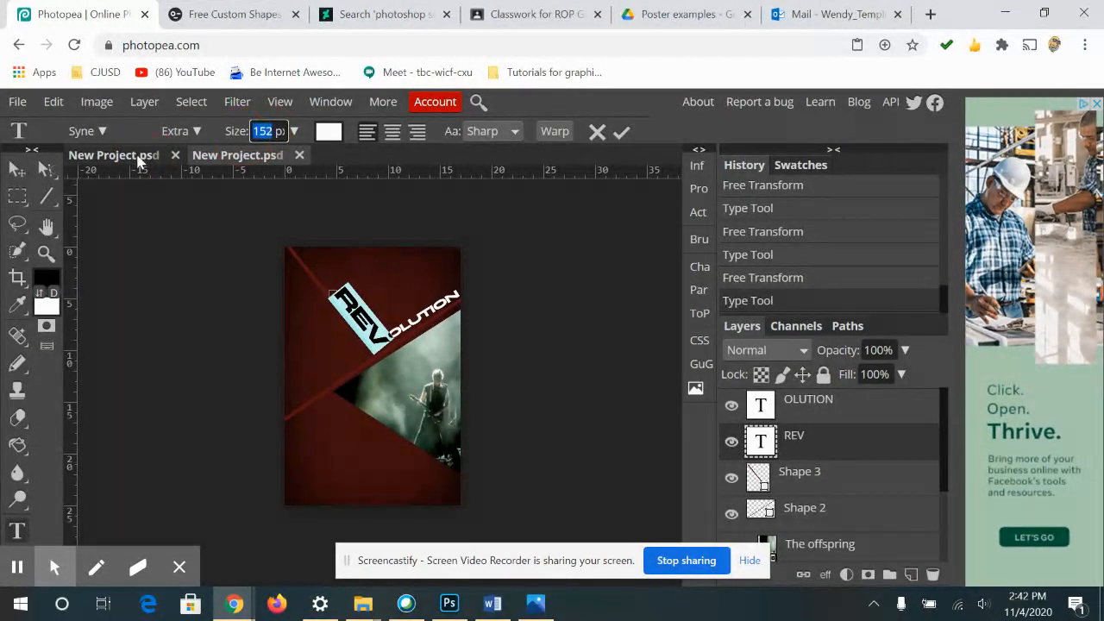
type("81")
key("Return")
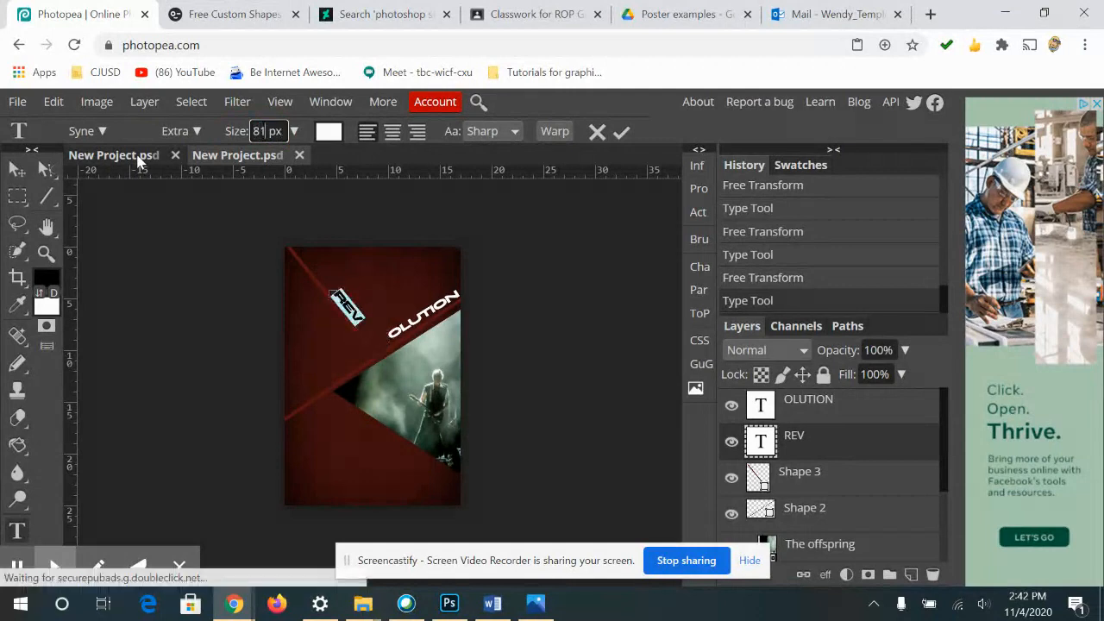
left_click(17, 171)
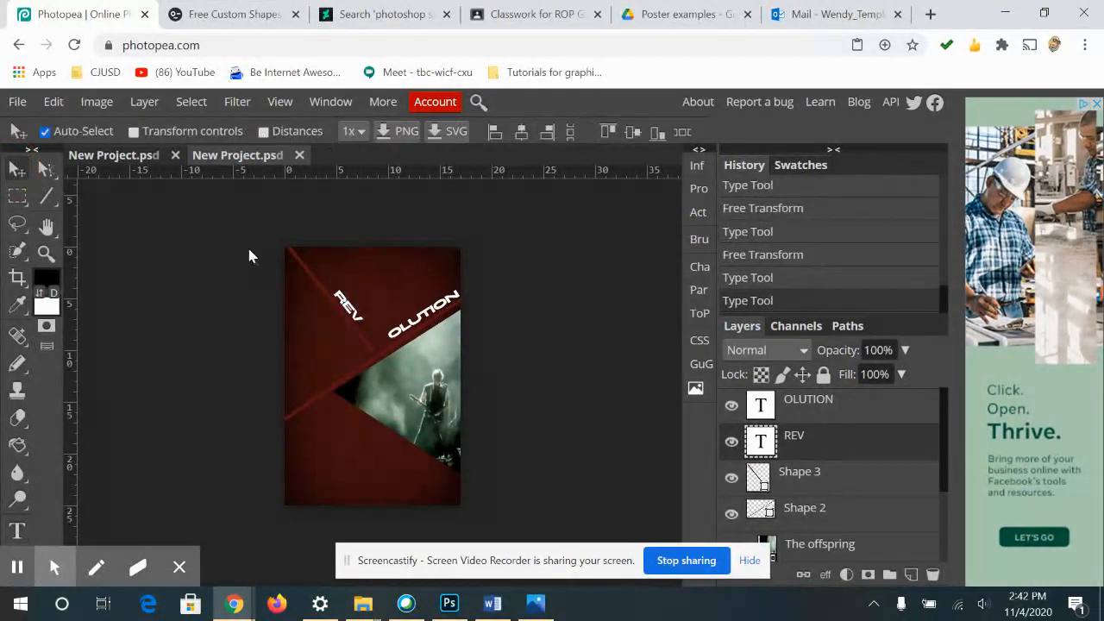
- Move REV down the diagonal and shift OLUTION beside it so they join at the V above the photo triangle
left_click_drag(338, 296, 363, 318)
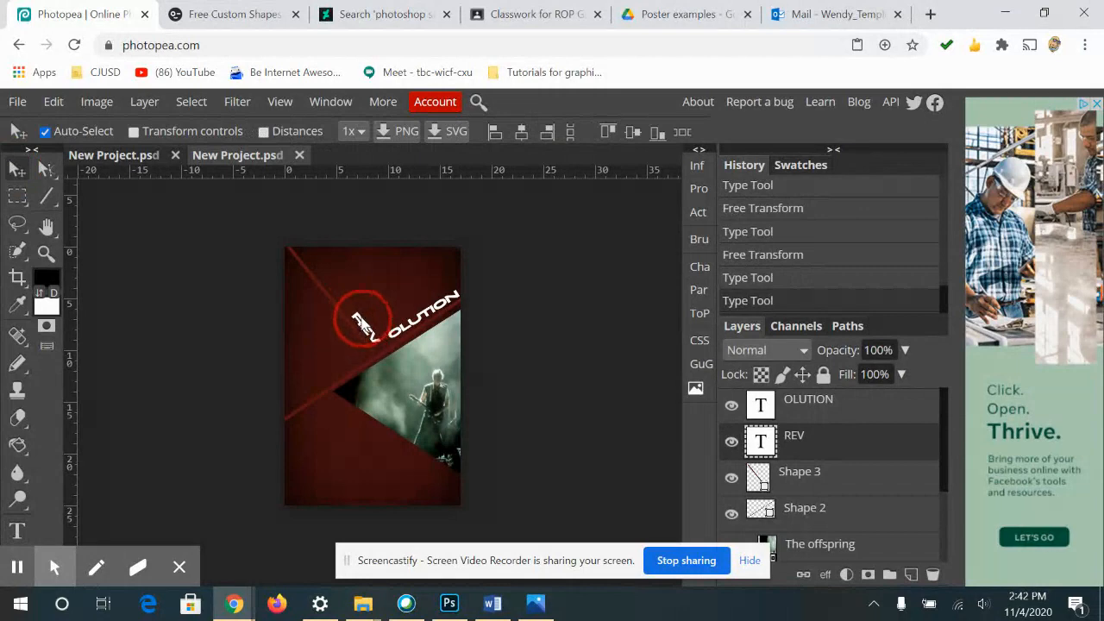
left_click_drag(364, 326, 423, 319)
left_click(427, 317)
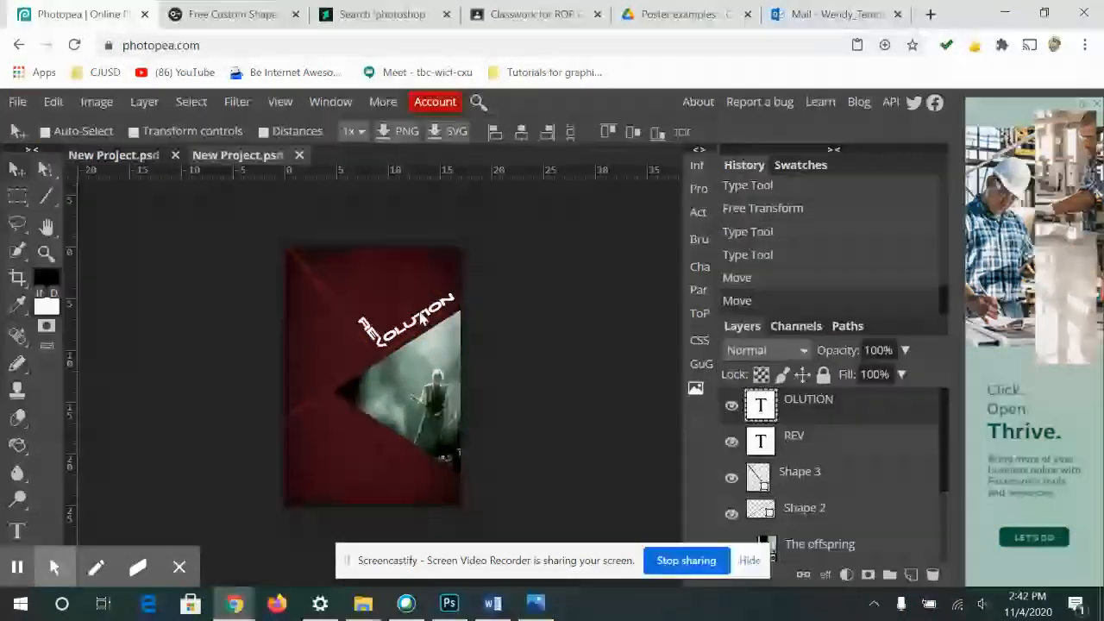
key("Right")
key("Right")
key("Right")
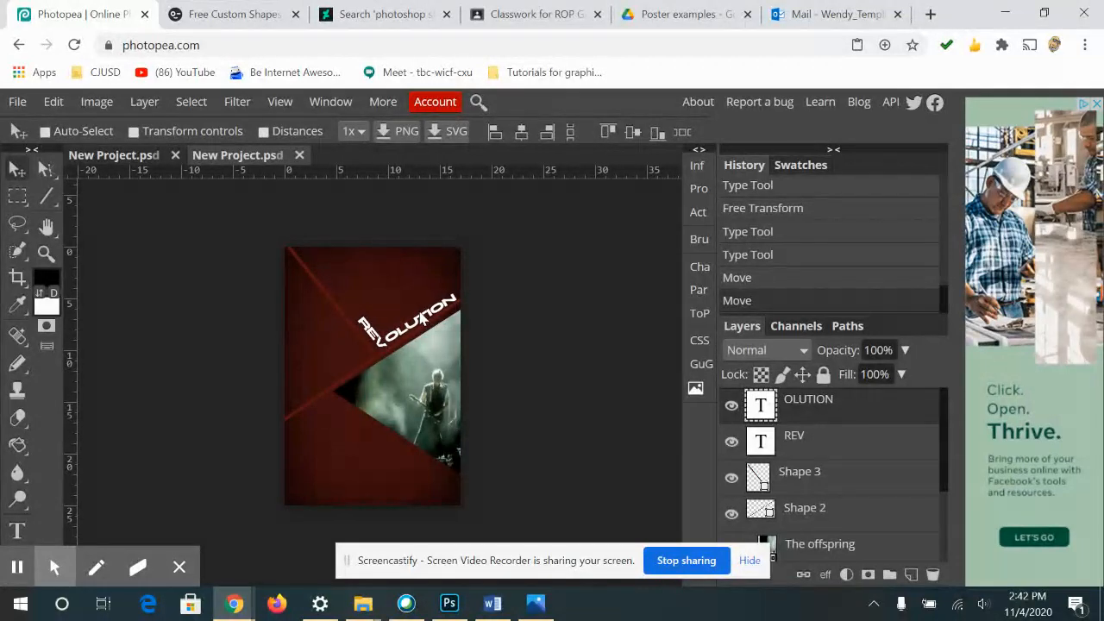
- Nudge the REV text slightly to fine-tune its spacing from OLUTION
left_click(826, 446)
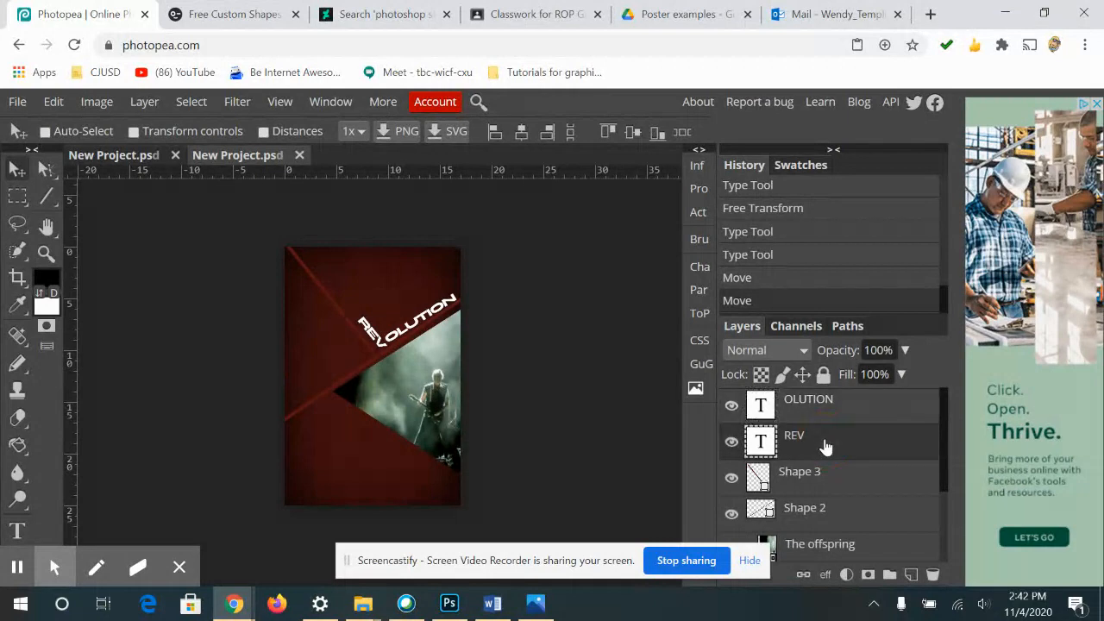
key("Right")
key("Right")
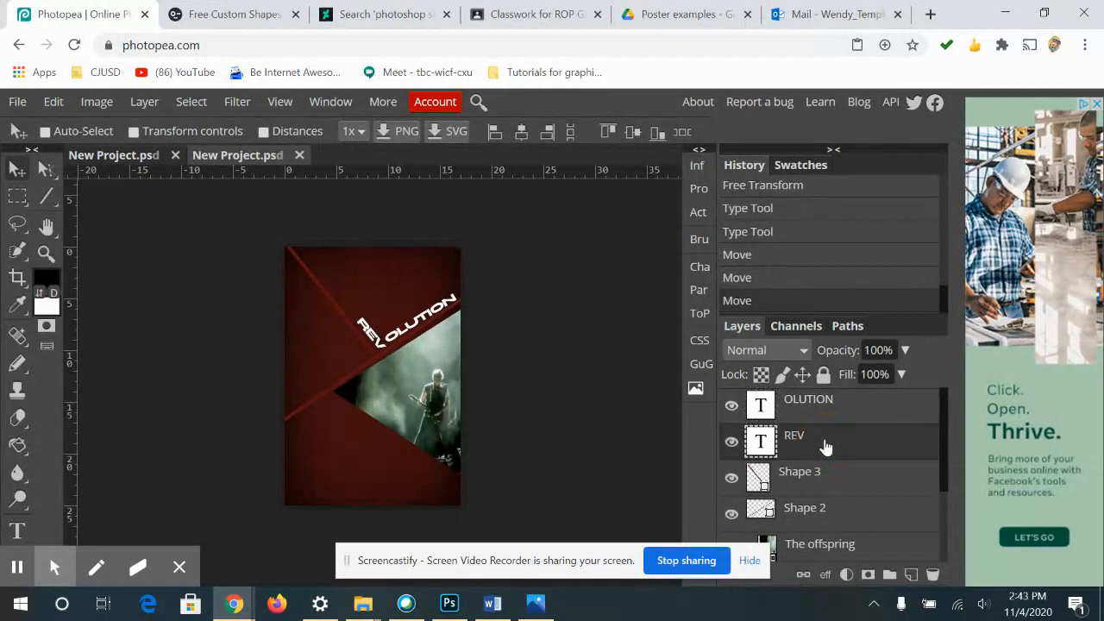
key("Right")
- Compare the title and the text around it with the Revolution example in the Poster examples folder
left_click(514, 21)
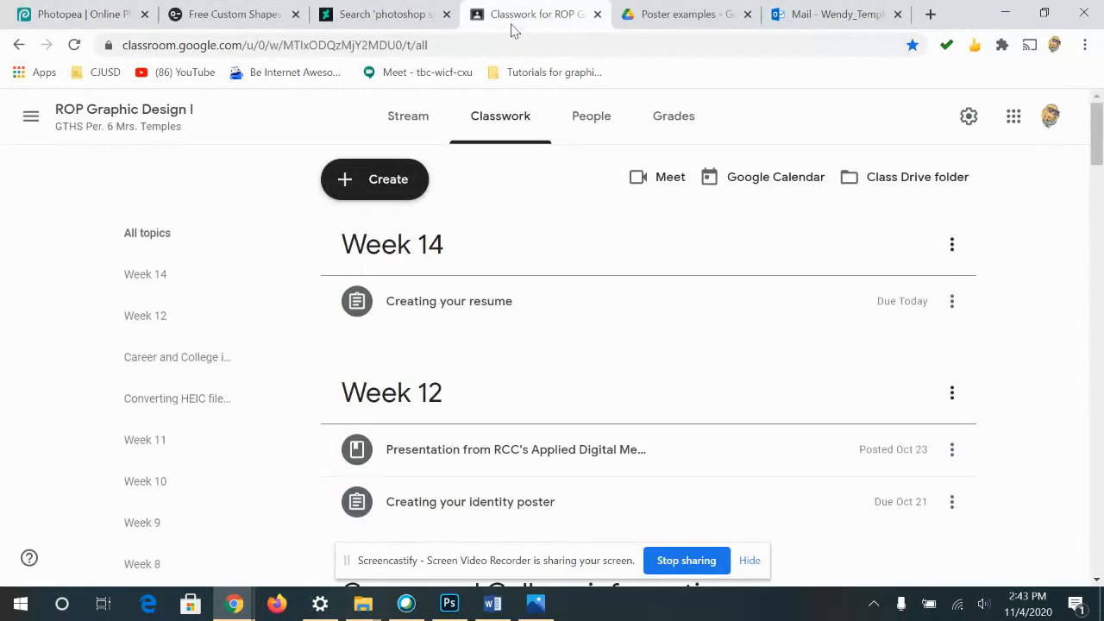
left_click(740, 9)
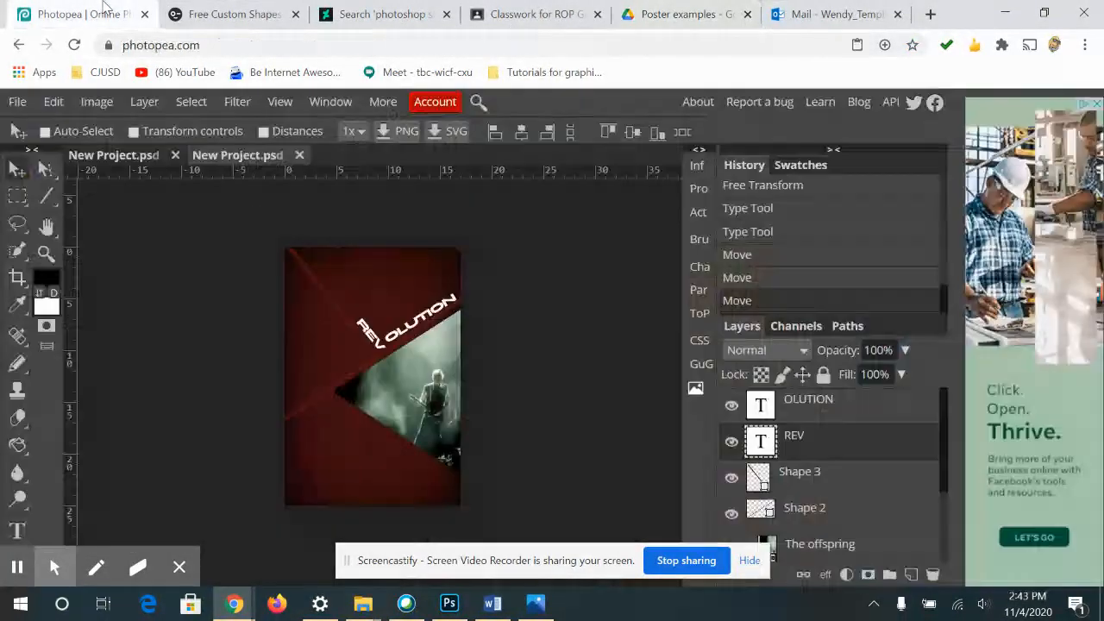
left_click(82, 14)
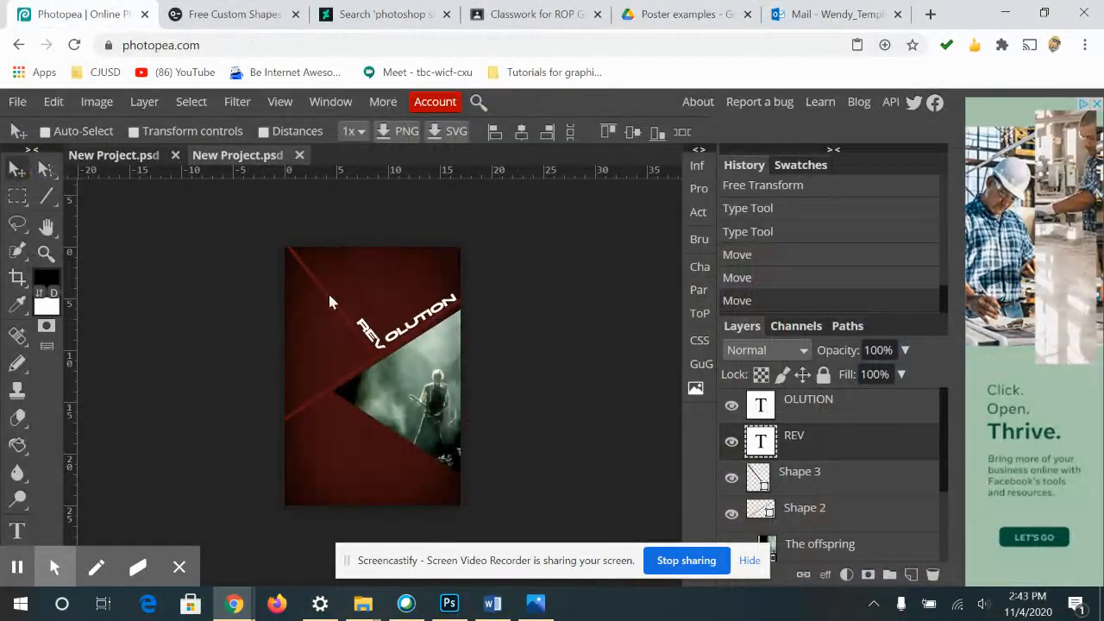
left_click(716, 9)
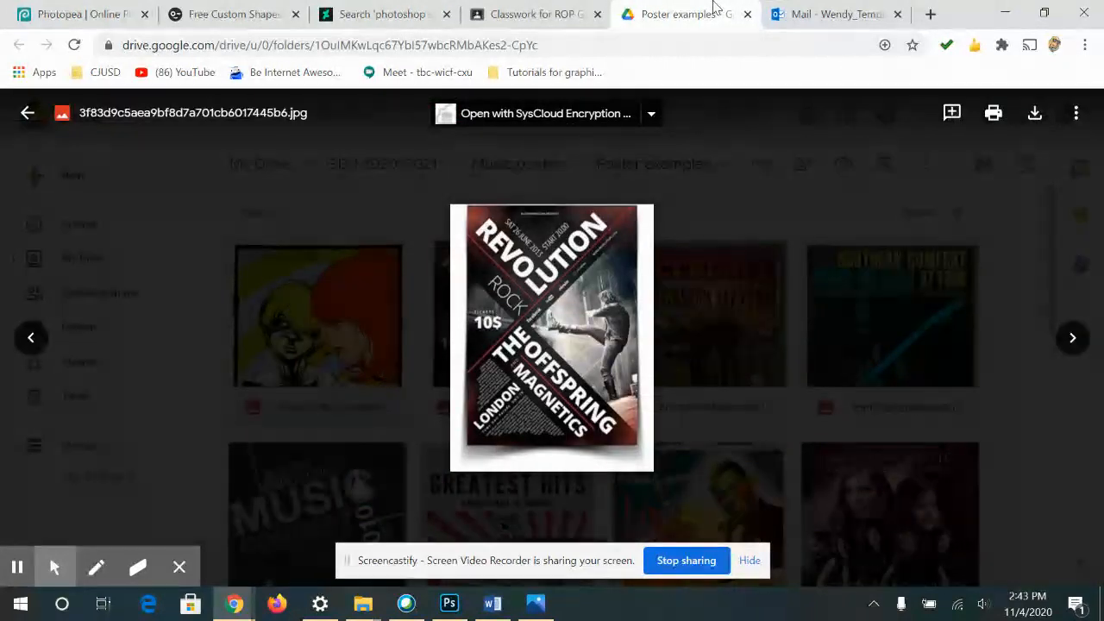
left_click(43, 14)
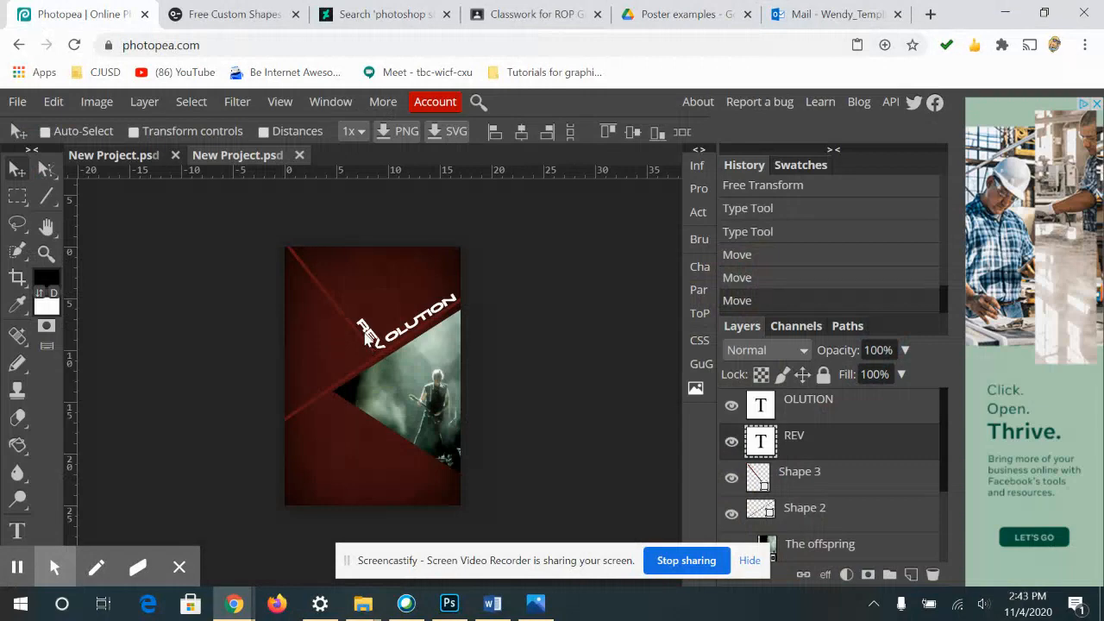
left_click(634, 14)
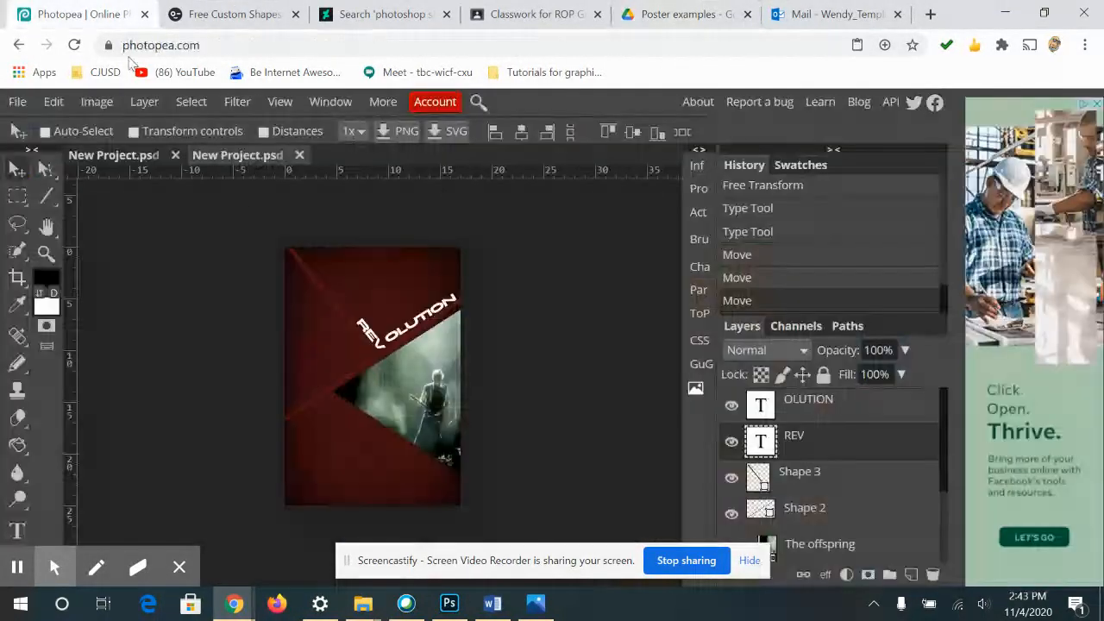
left_click(87, 14)
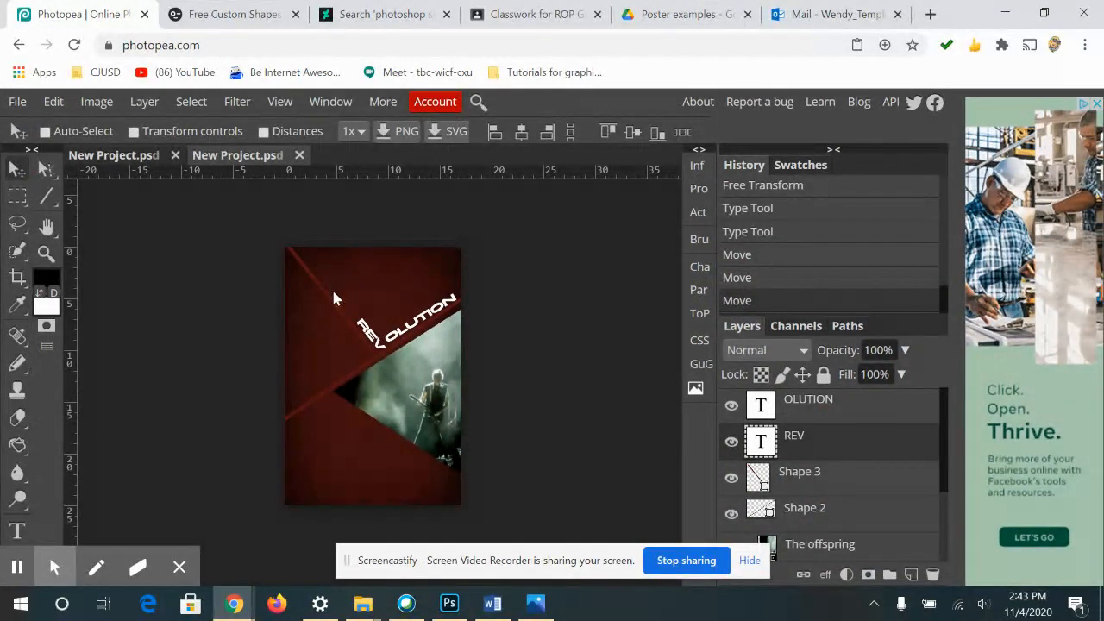
- Start a new text line above the REVOLUTION title, clear the trial word SAT and check the example poster's date text
left_click(16, 531)
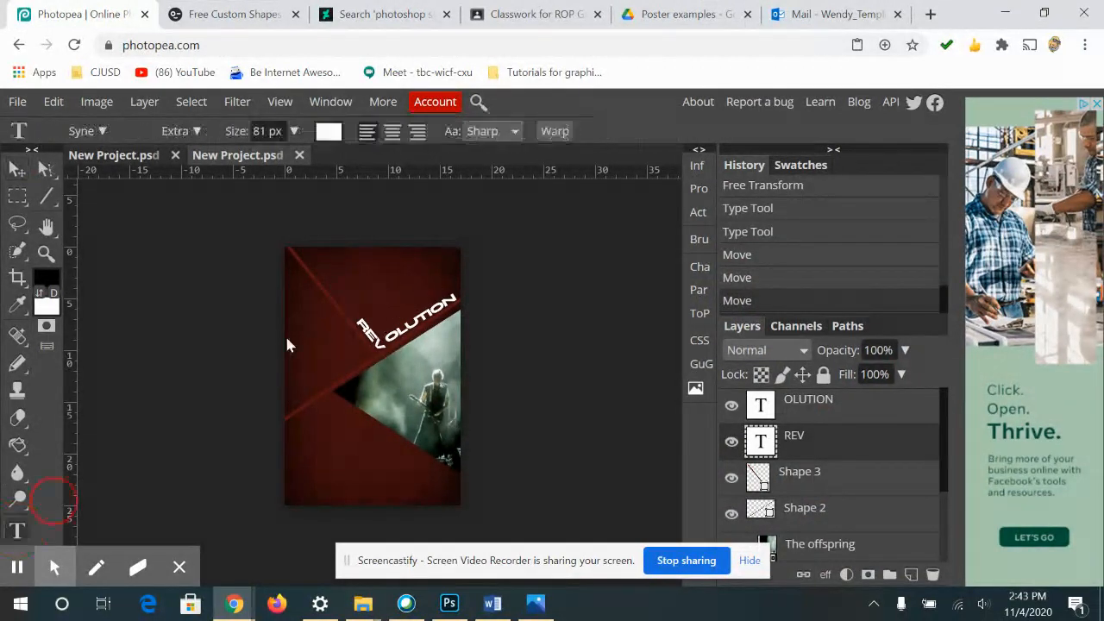
left_click(360, 294)
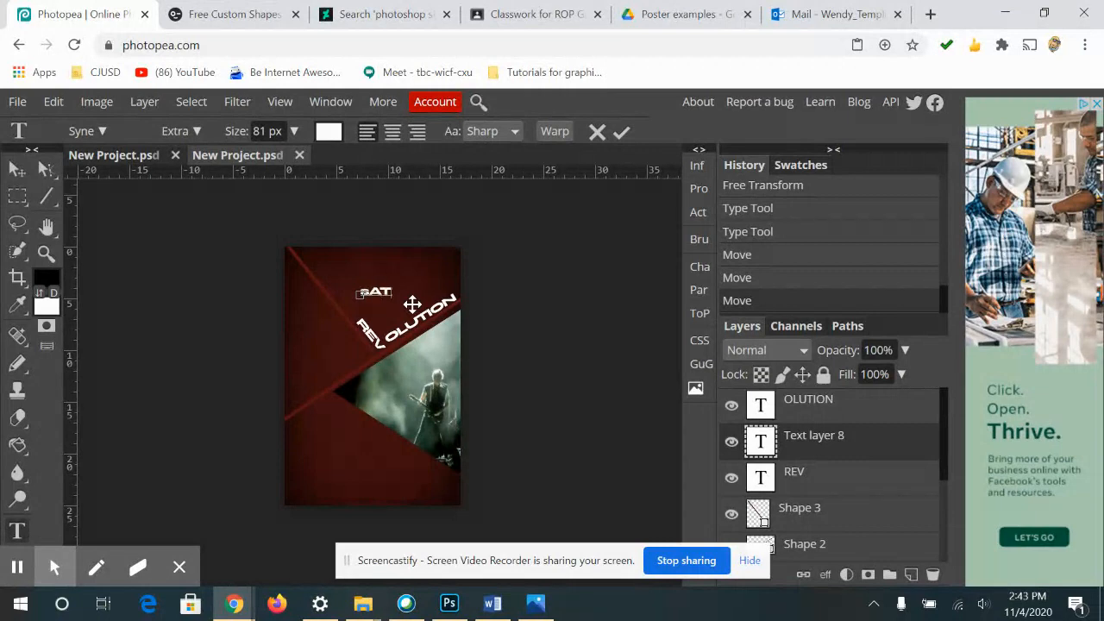
key("BackSpace")
key("BackSpace")
key("BackSpace")
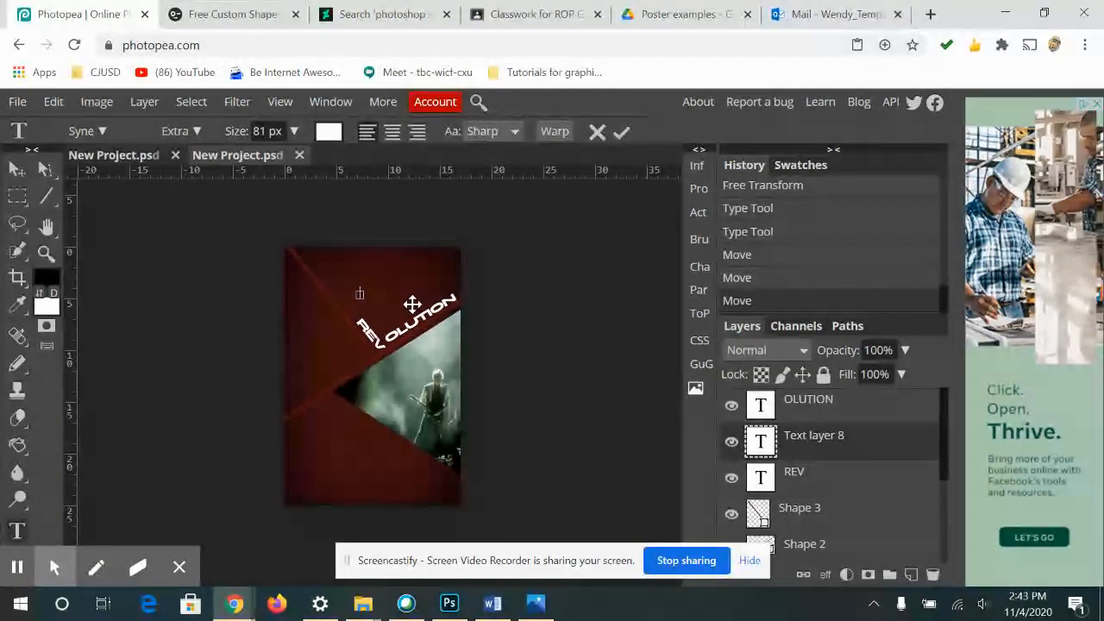
left_click(690, 12)
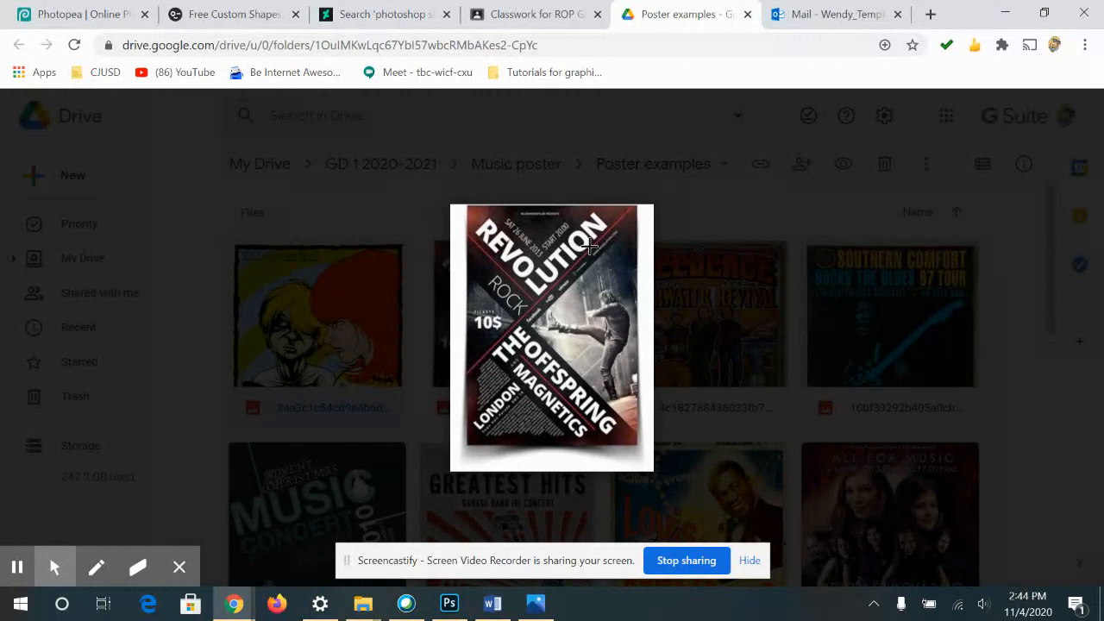
left_click(82, 13)
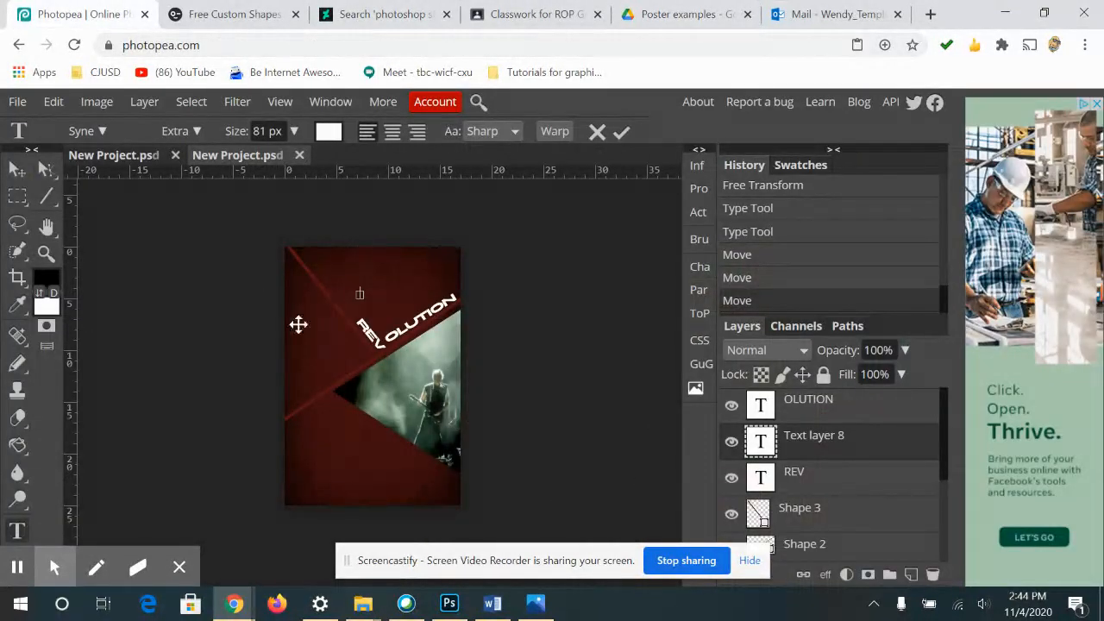